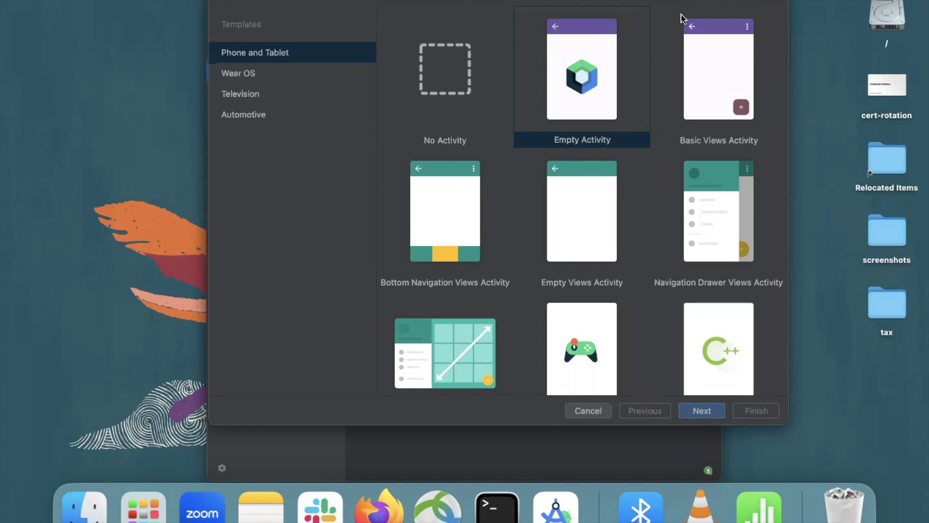
Create a Kotlin project named 'popup' from the Empty Views Activity template
click(588, 262)
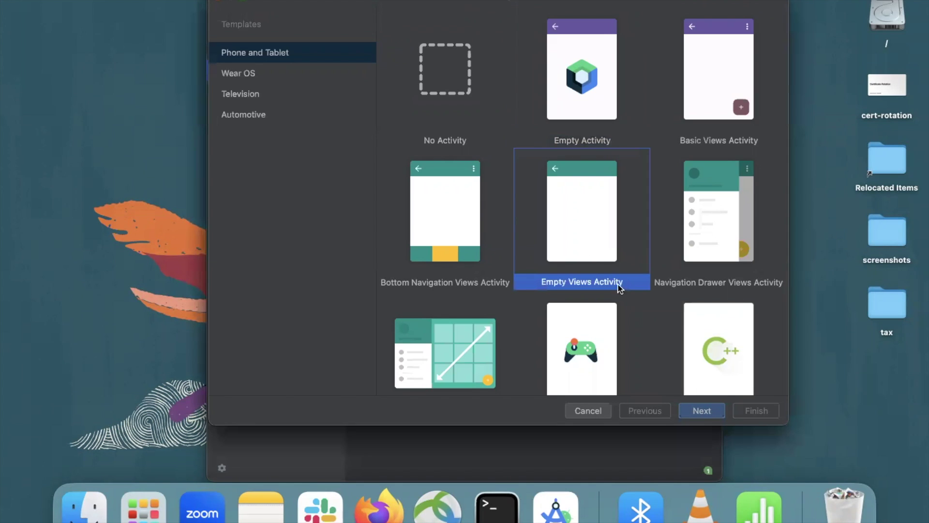
click(702, 411)
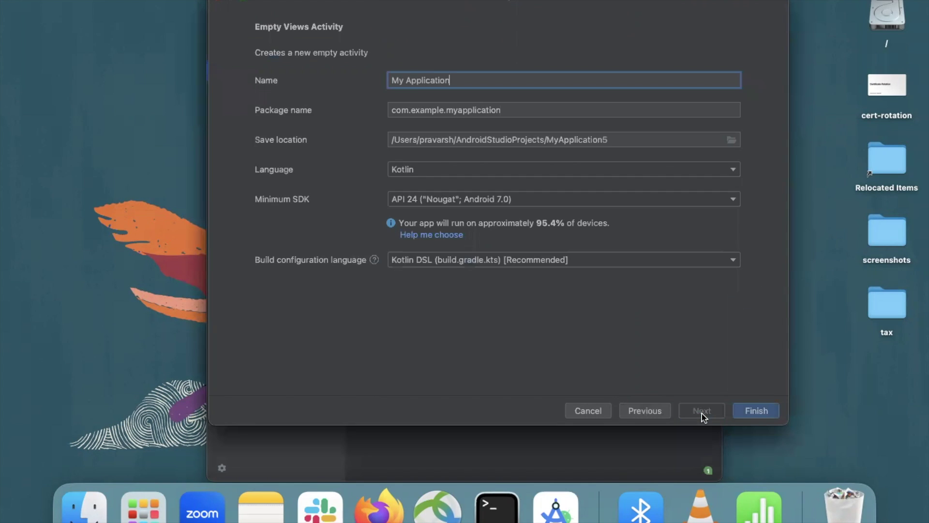
key(BackSpace)
key(BackSpace)
key(BackSpace)
key(BackSpace)
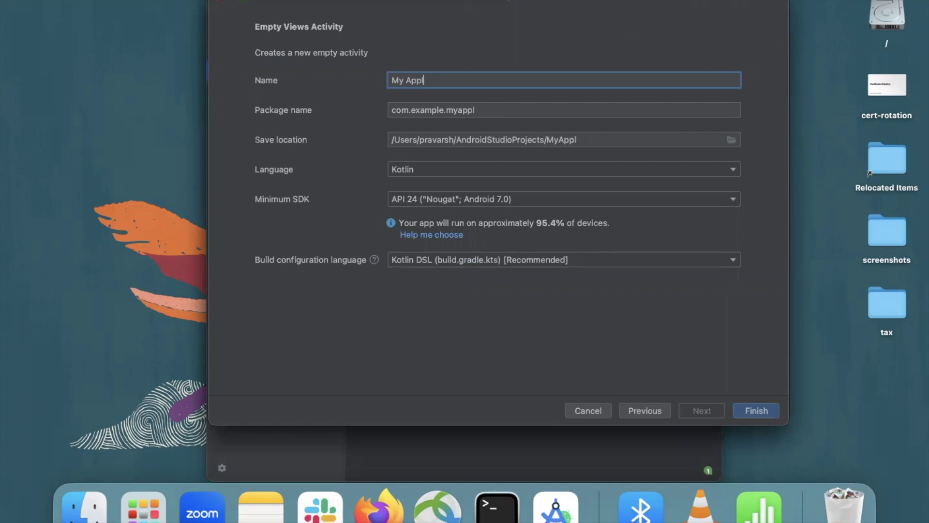
key(BackSpace)
key(BackSpace)
key(BackSpace)
text(popup)
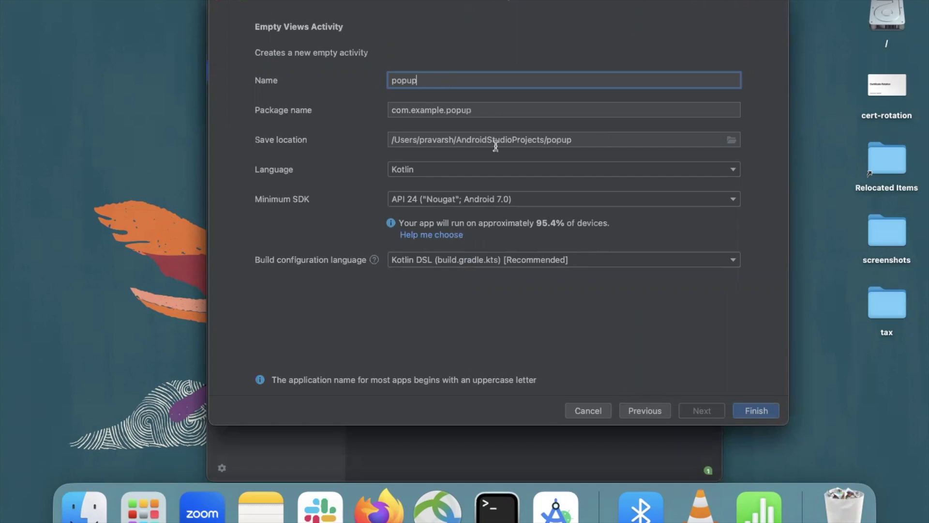
click(752, 411)
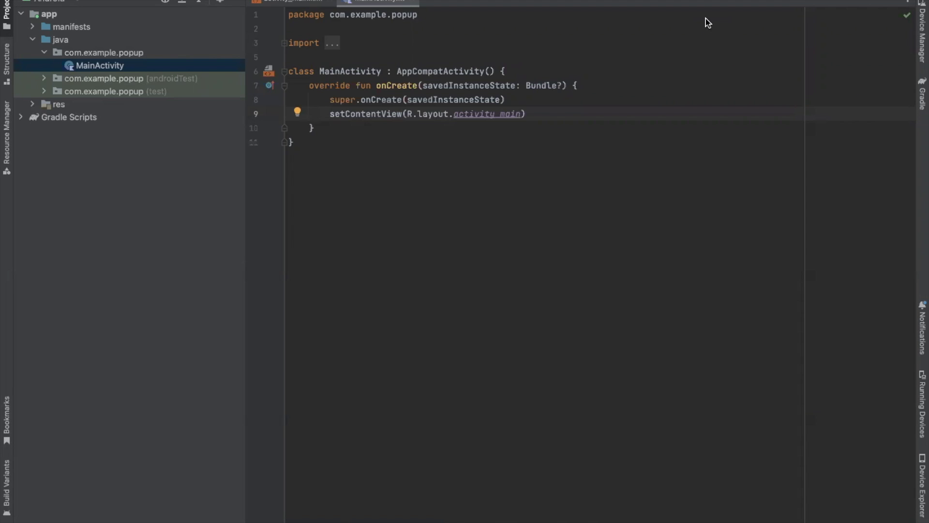
Add a menu resource directory under the res folder
click(75, 105)
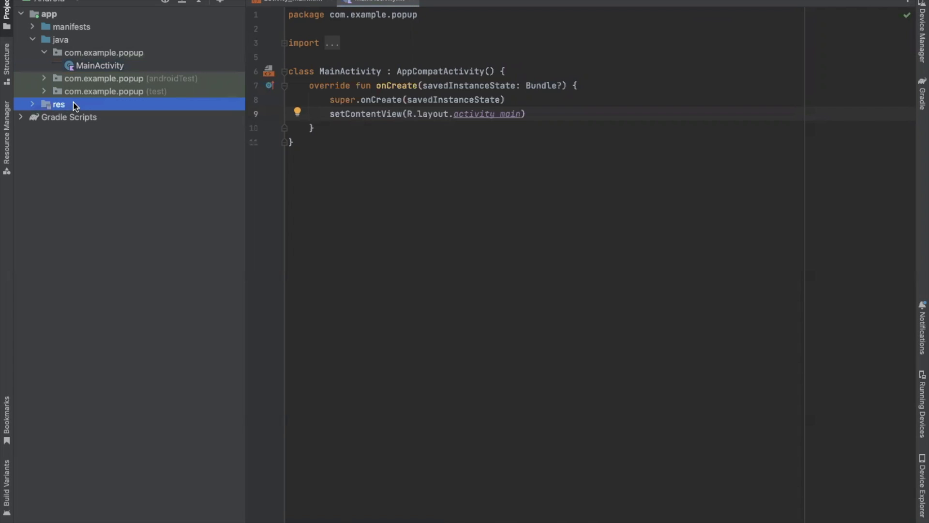
double_click(53, 107)
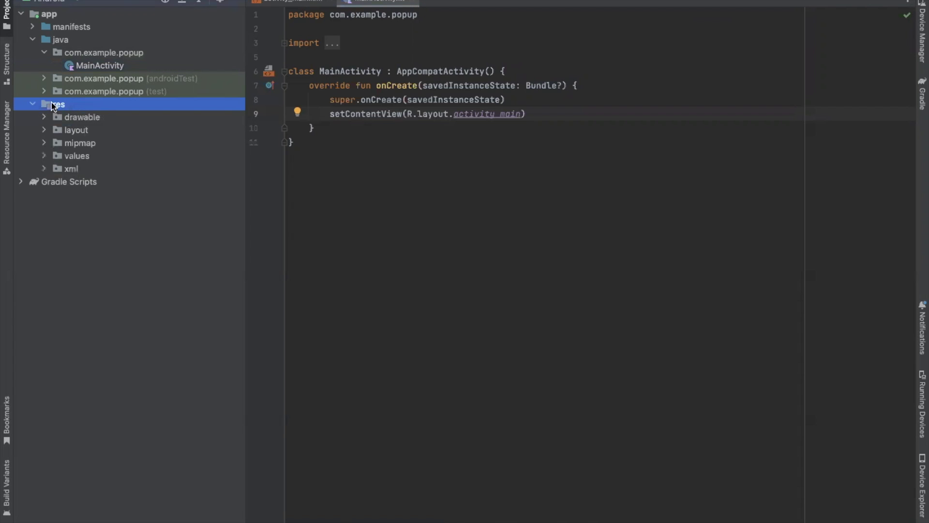
right_click(53, 105)
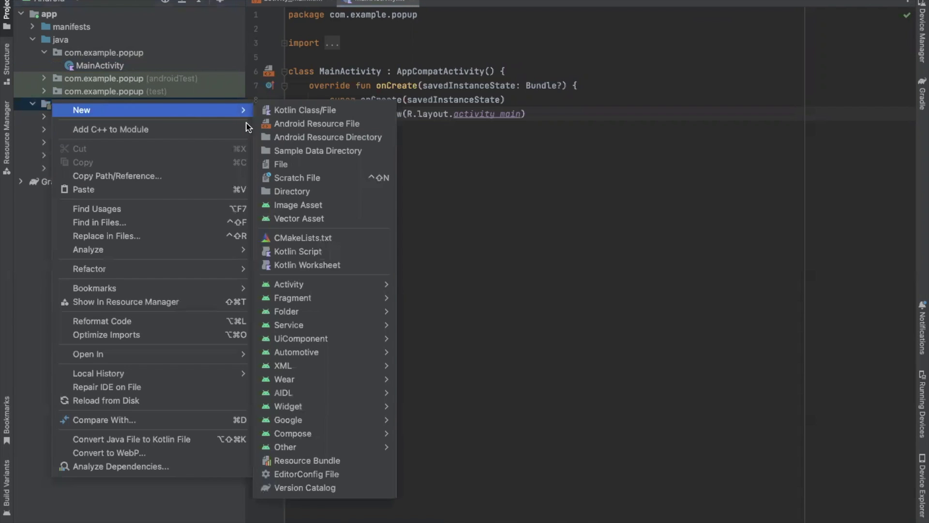
click(296, 138)
text(popup_menu)
click(316, 162)
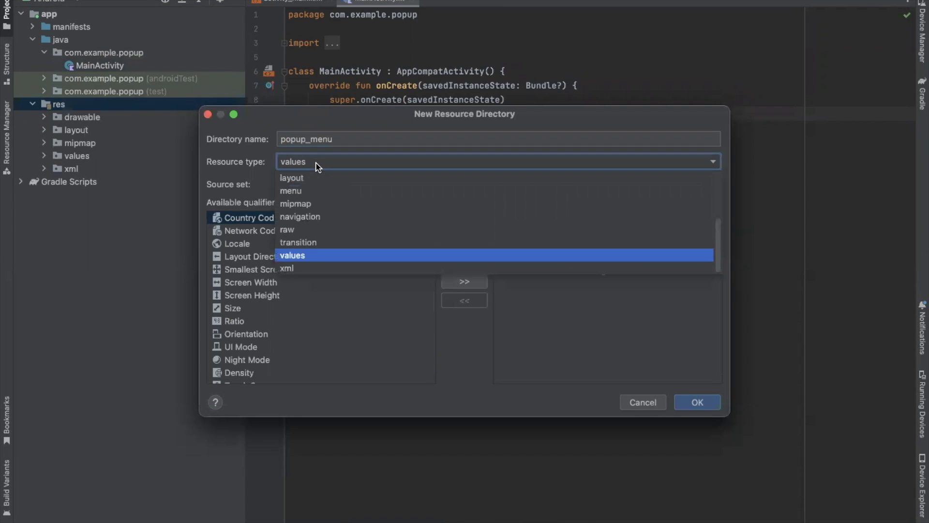
click(311, 192)
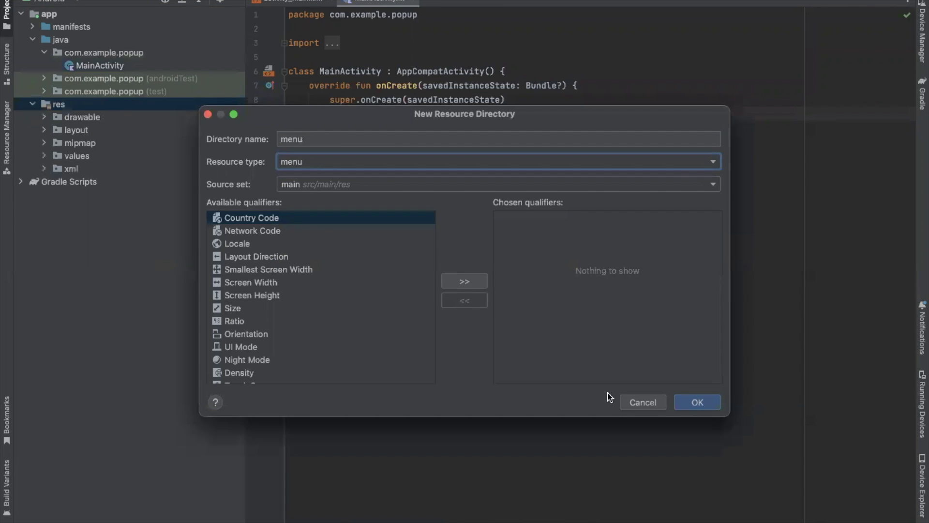
click(690, 405)
Create popup_menu_item.xml in the menu folder and show it as code
right_click(168, 144)
mouse_move(196, 150)
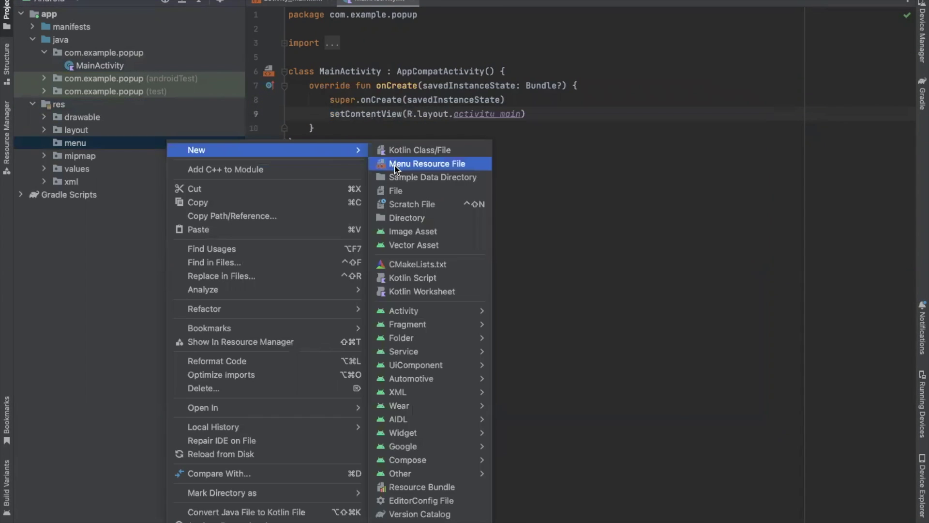
click(396, 167)
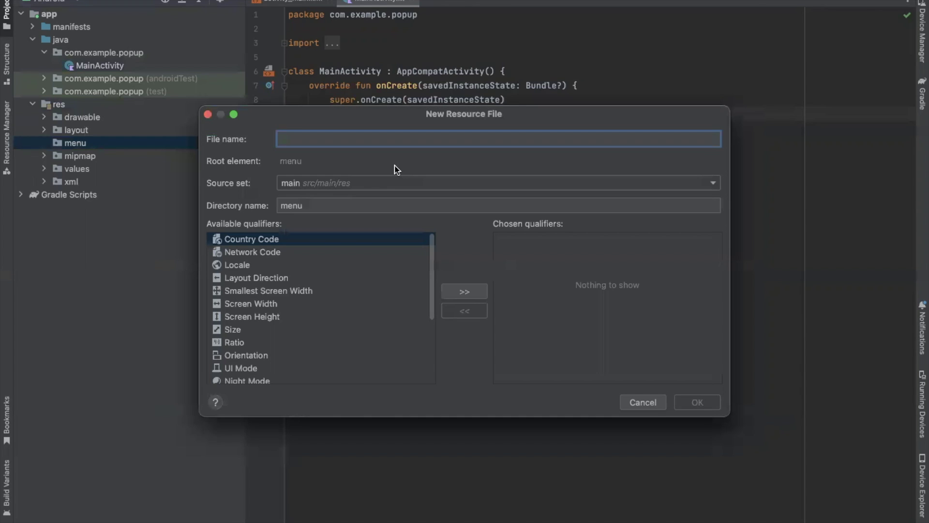
text(popup_menu_item)
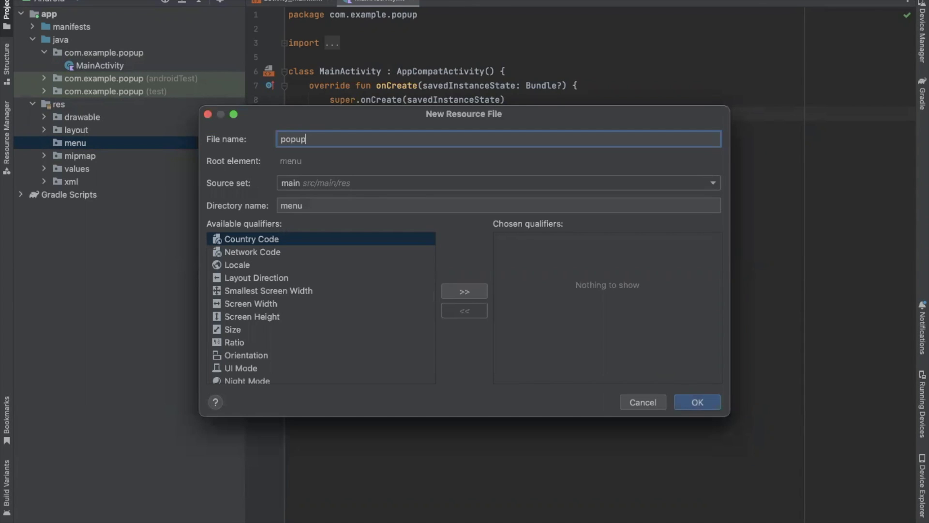
click(694, 403)
click(812, 17)
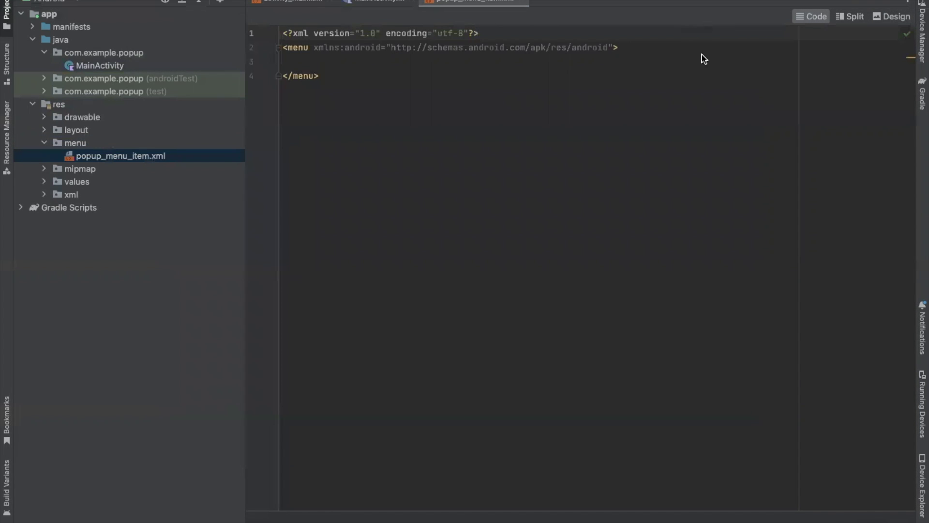
Add the first menu item with id item1 and title 'Item 1'
click(646, 48)
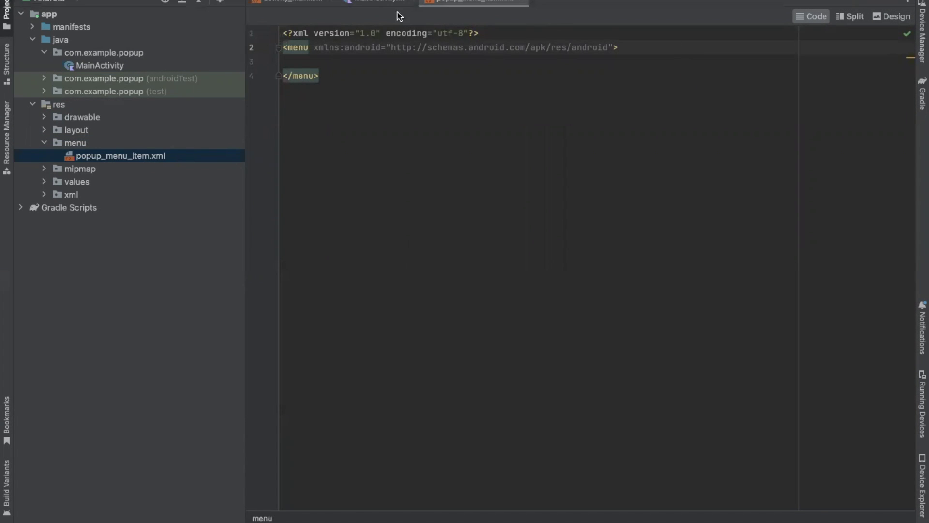
key(alt+1)
key(Return)
key(Return)
text(<i>)
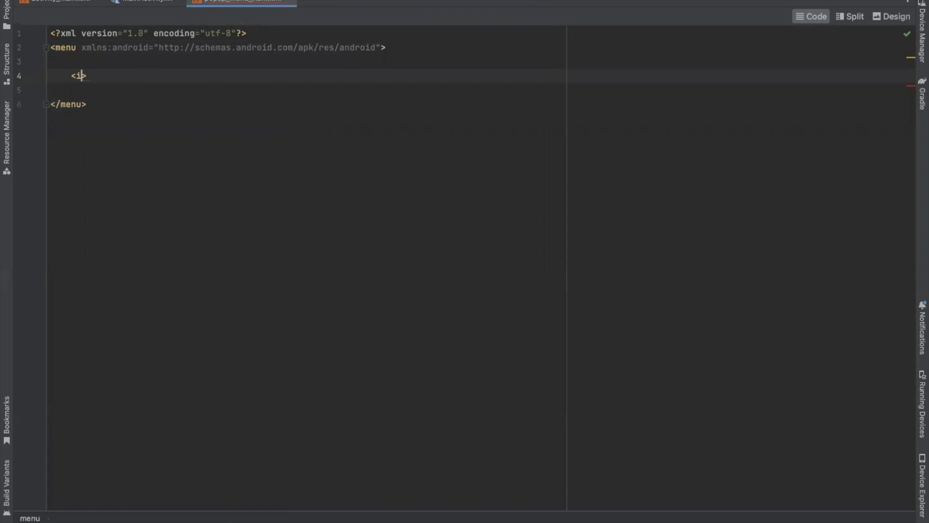
text(tem i)
key(Return)
text(@+id/item1)
key(Return)
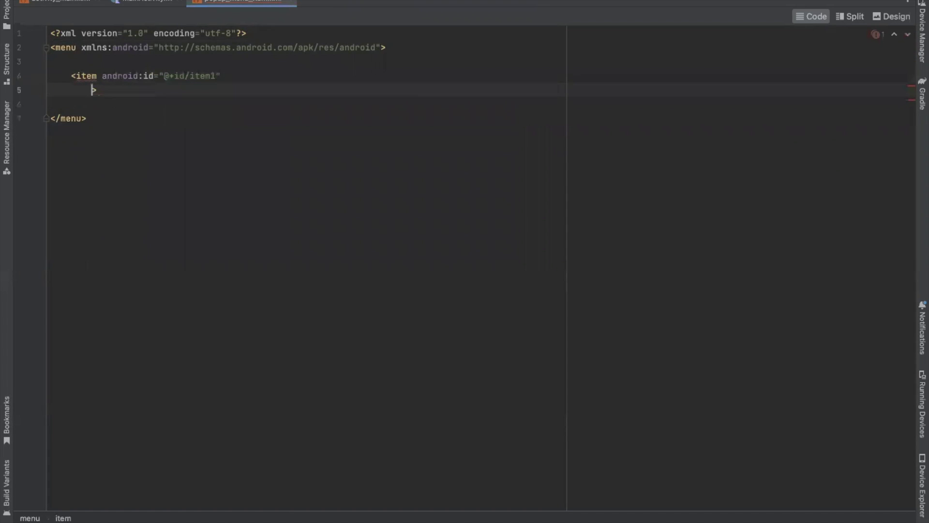
text(android:title)
key(Return)
text(Item 1")
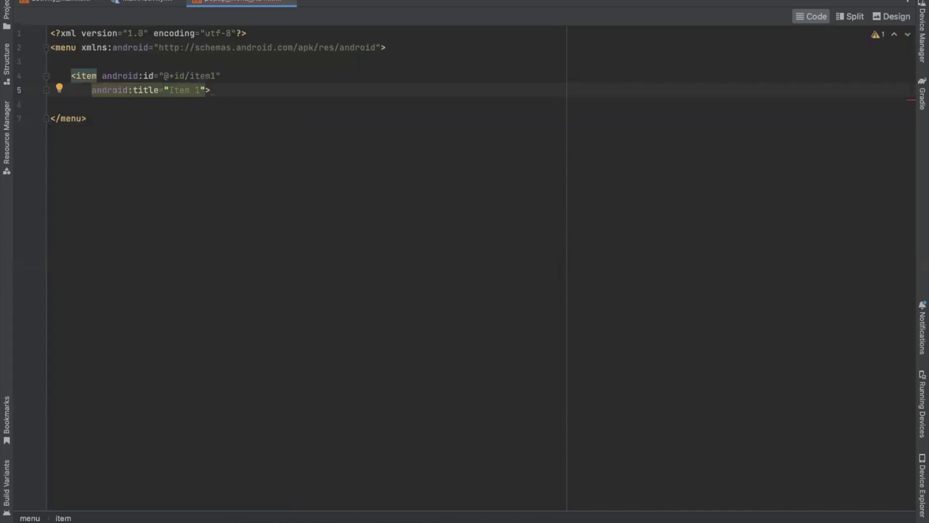
text(/)
Copy the first item into a second item, renumbered to item2 and 'Item 2'
drag(71, 90, 70, 76)
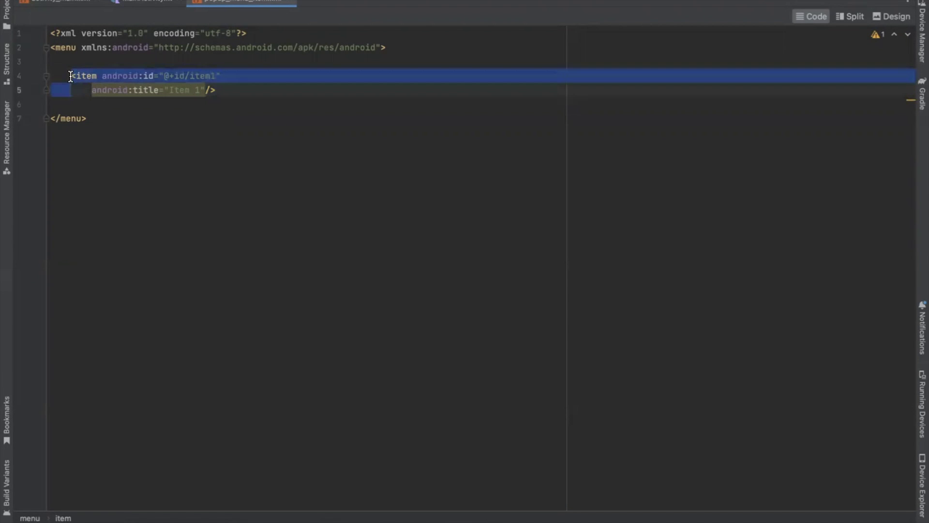
key(ctrl+c)
key(Return)
key(Return)
key(ctrl+v)
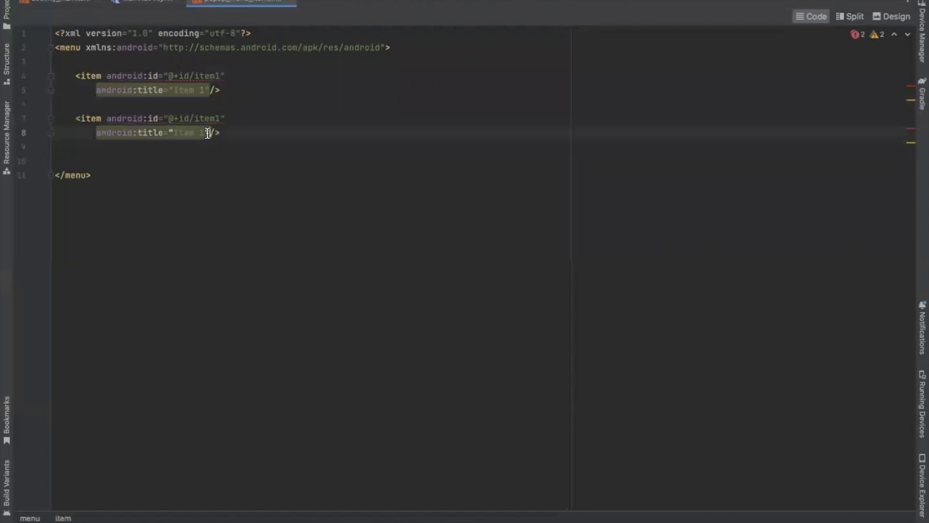
click(206, 132)
key(BackSpace)
text(2)
click(224, 119)
key(BackSpace)
text(2)
Paste a third item and renumber it to item3 and 'Item 3'
click(242, 132)
key(Return)
key(Return)
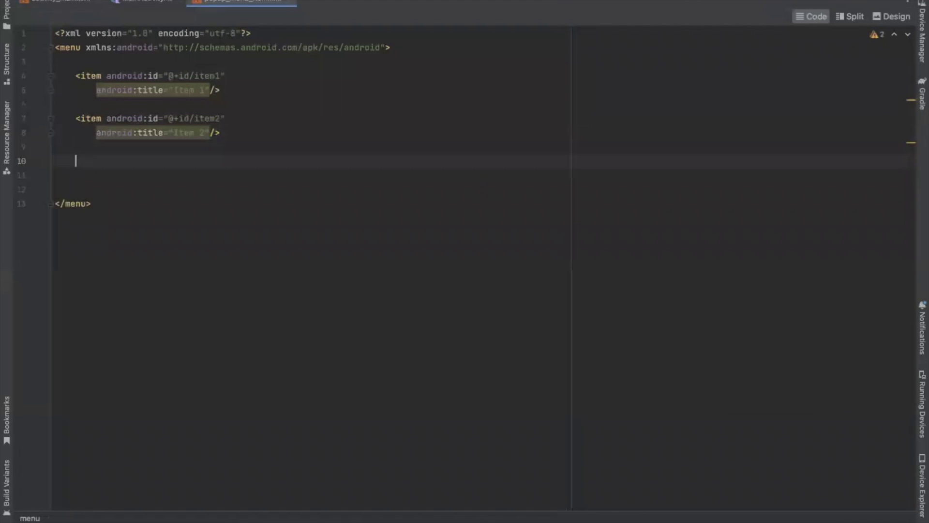
key(ctrl+v)
click(225, 160)
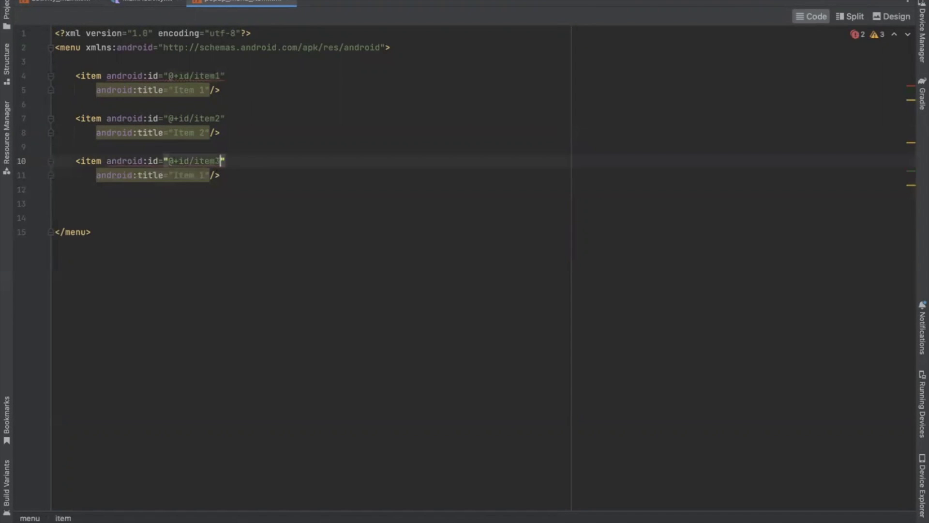
key(BackSpace)
text(3)
click(206, 175)
key(BackSpace)
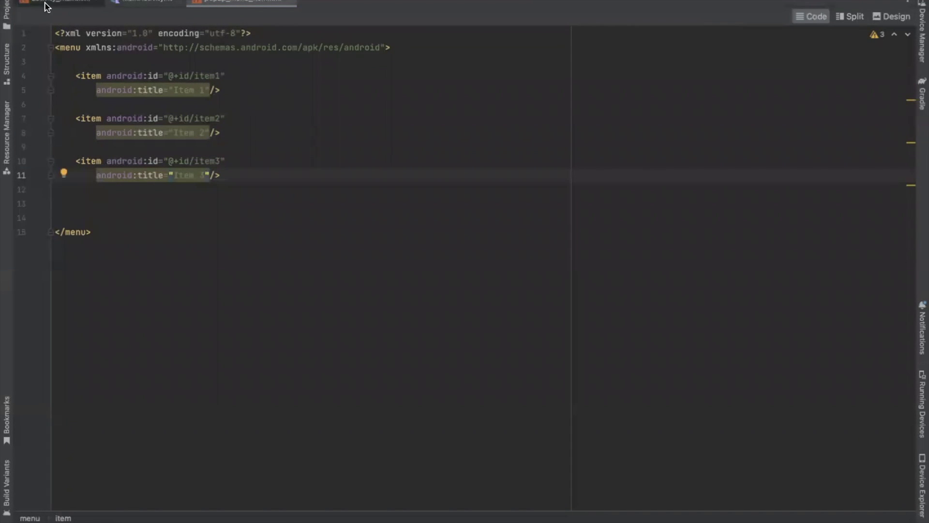
Change activity_main.xml's root element to a vertical LinearLayout
click(65, 2)
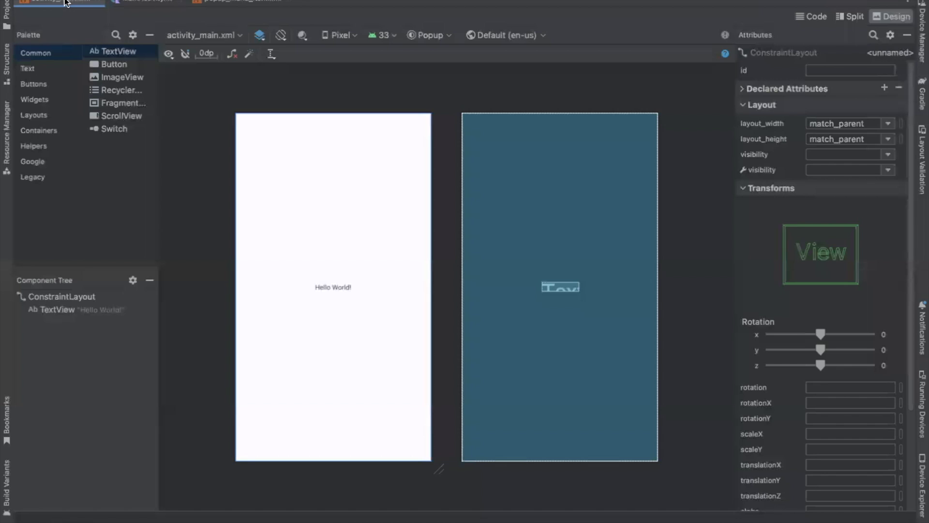
click(811, 16)
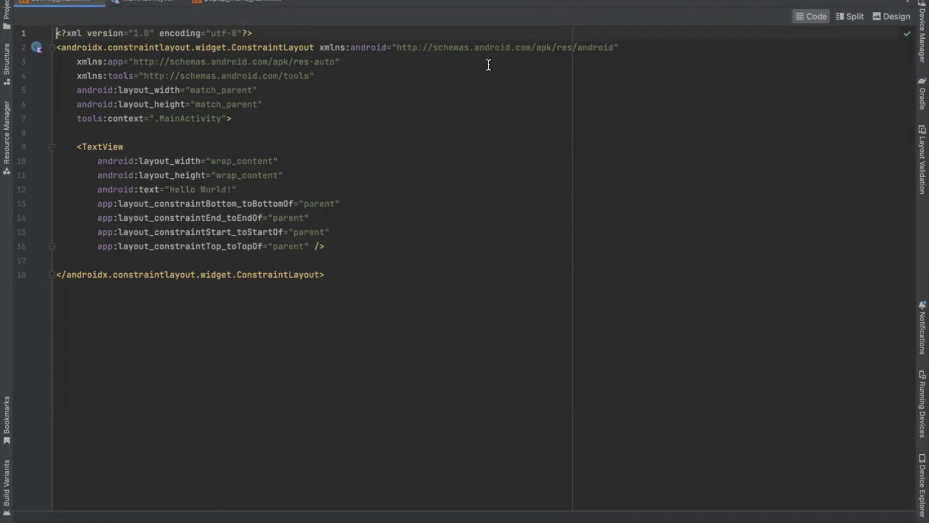
click(312, 46)
key(shift+Left)
key(shift+Left)
key(shift+Left)
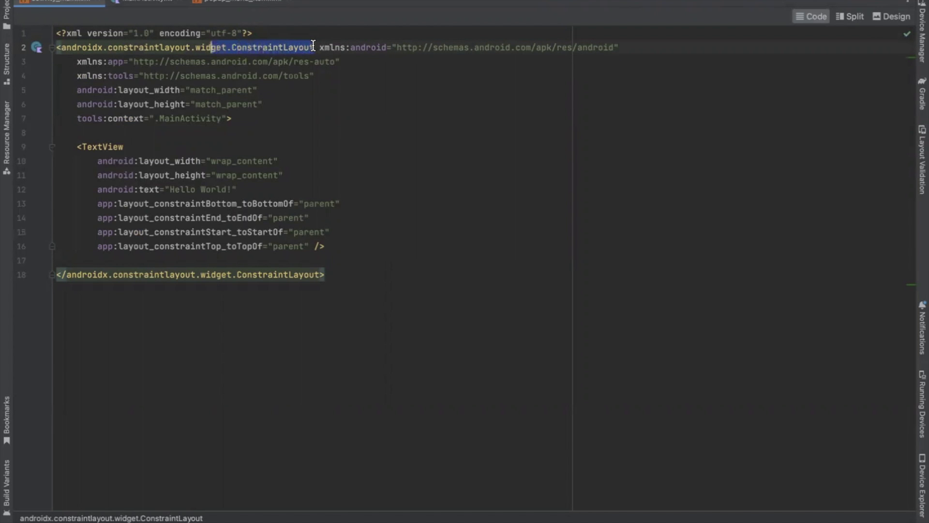
key(shift+Left)
key(shift+Left)
key(shift+Left)
key(shift+Left)
key(shift+Left)
key(shift+Left)
key(shift+Left)
key(shift+Left)
key(shift+Left)
text(Li)
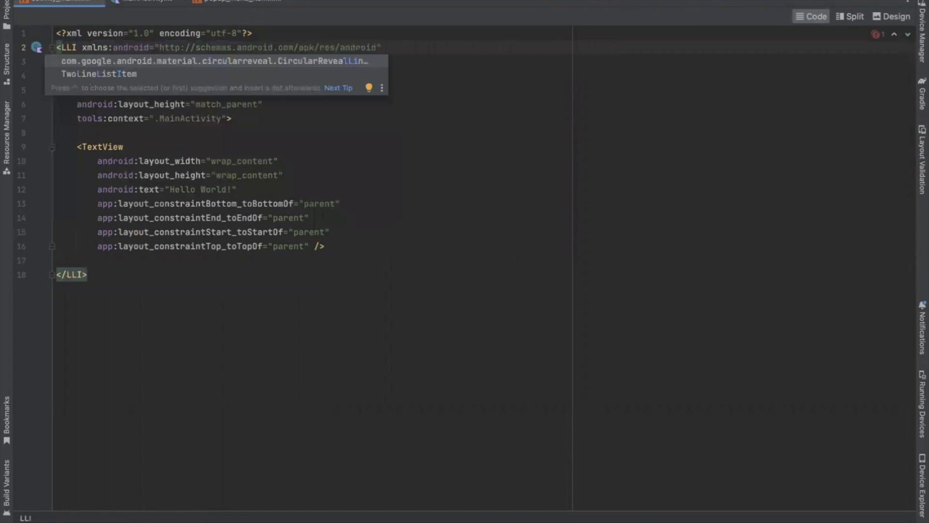
key(Return)
key(Return)
text(o)
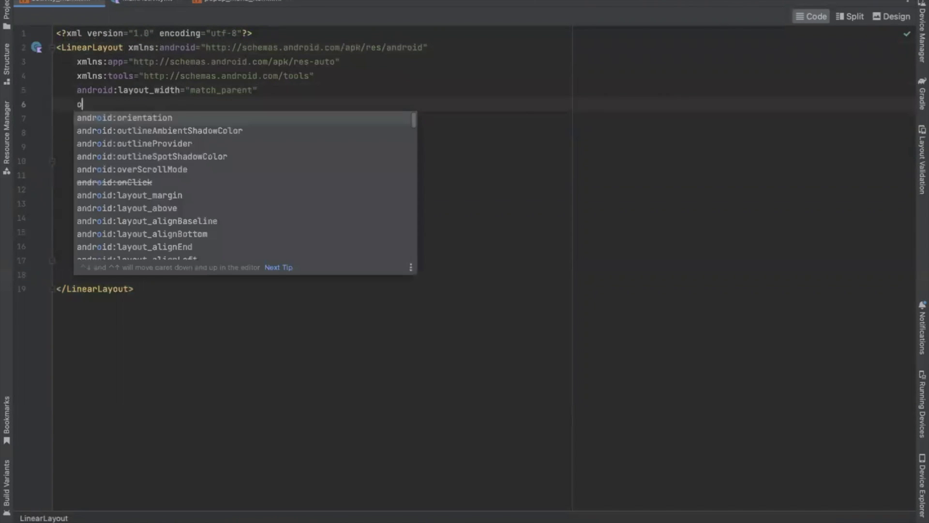
key(Return)
key(Return)
Remove the TextView's constraint attributes and change its text to 'Popup Menu'
drag(98, 218, 59, 275)
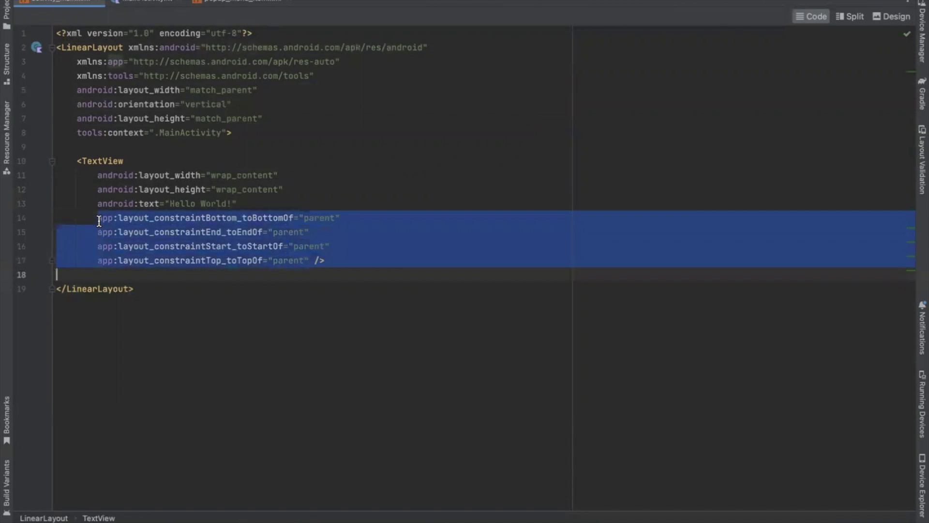
key(BackSpace)
text(/>)
click(232, 204)
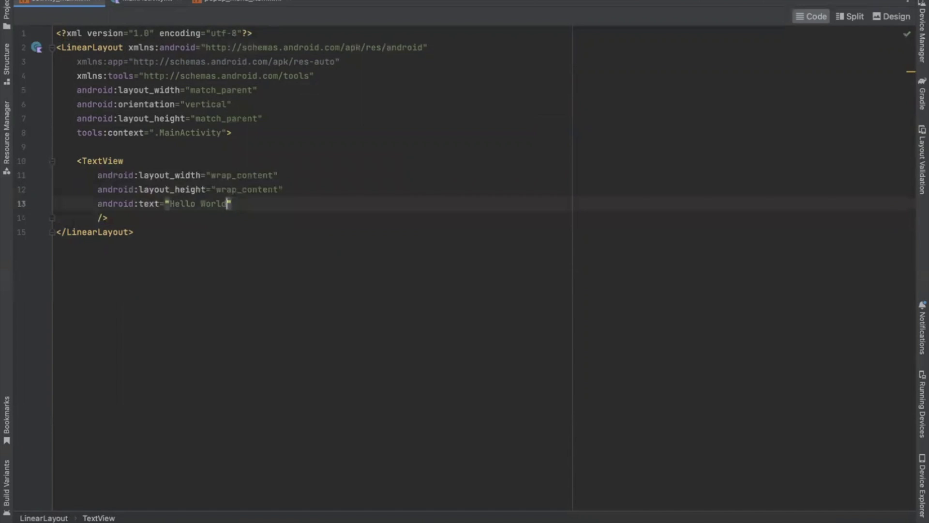
drag(232, 204, 169, 203)
text(Popup Menu)
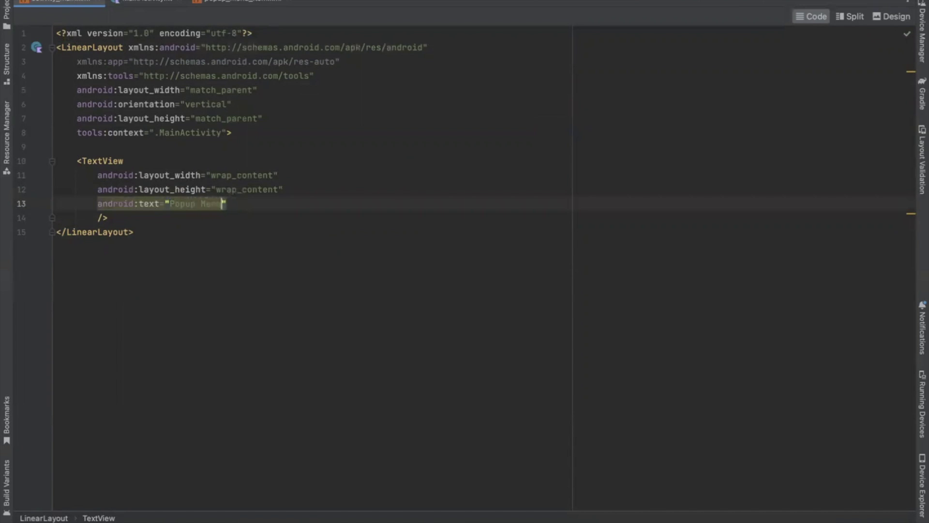
key(End)
Give the heading a 20dp margin, a larger text size and bold style
key(Return)
text(mar)
key(Return)
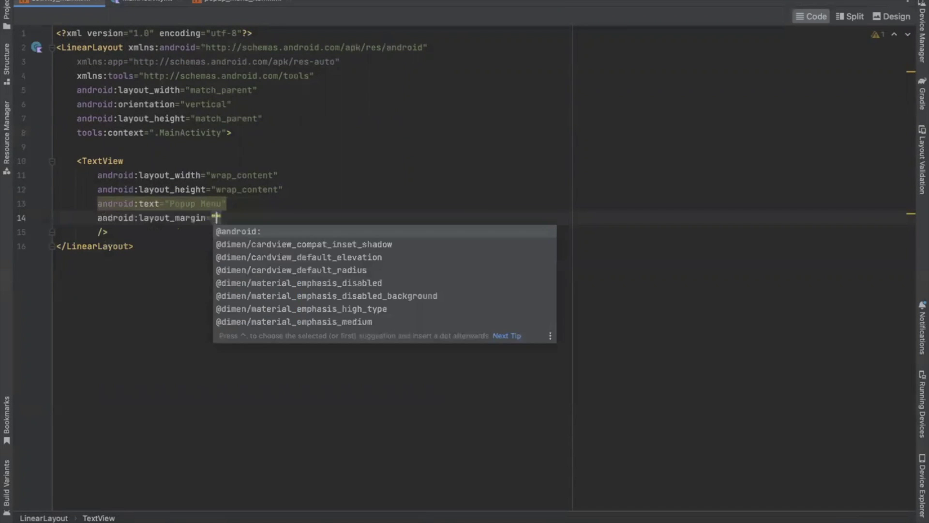
text(20dp)
key(End)
key(Return)
text(t)
key(Return)
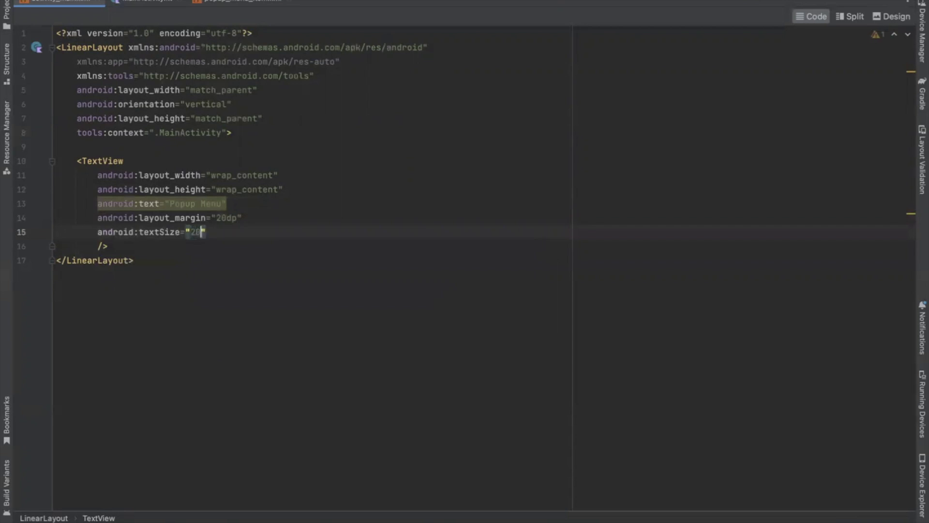
text(20sp)
key(End)
key(Return)
text(te)
key(Return)
text(bold)
key(End)
Make the heading text black and centred with gravity center
key(Return)
text(te)
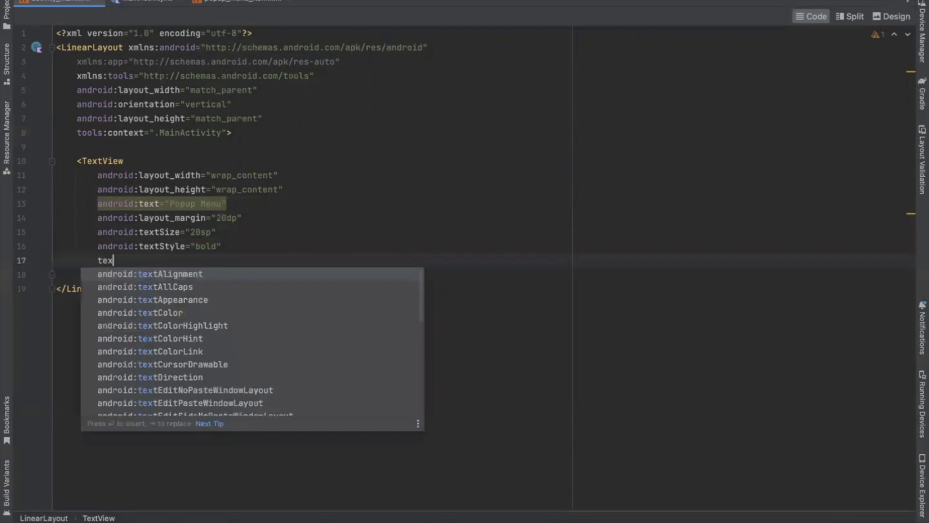
text(c)
key(Return)
key(Return)
key(End)
key(Return)
text(gra)
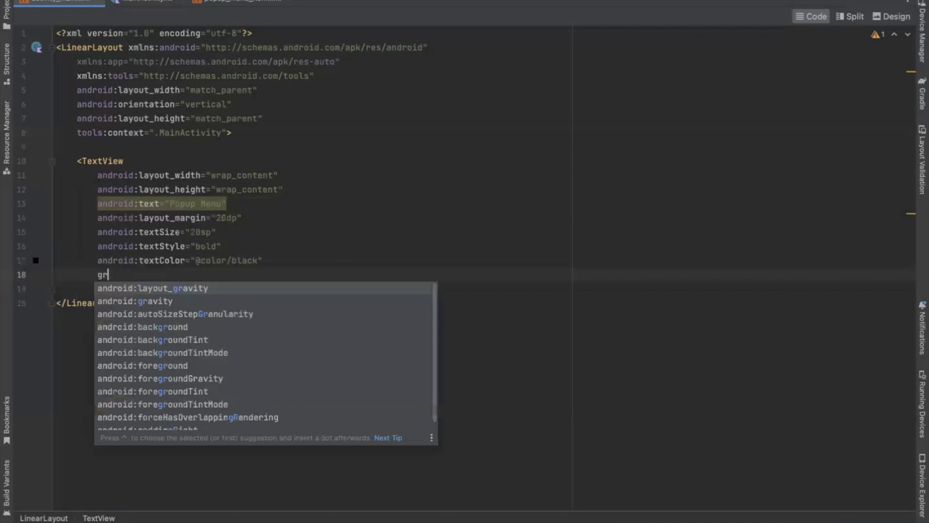
key(Return)
text(ce)
key(Return)
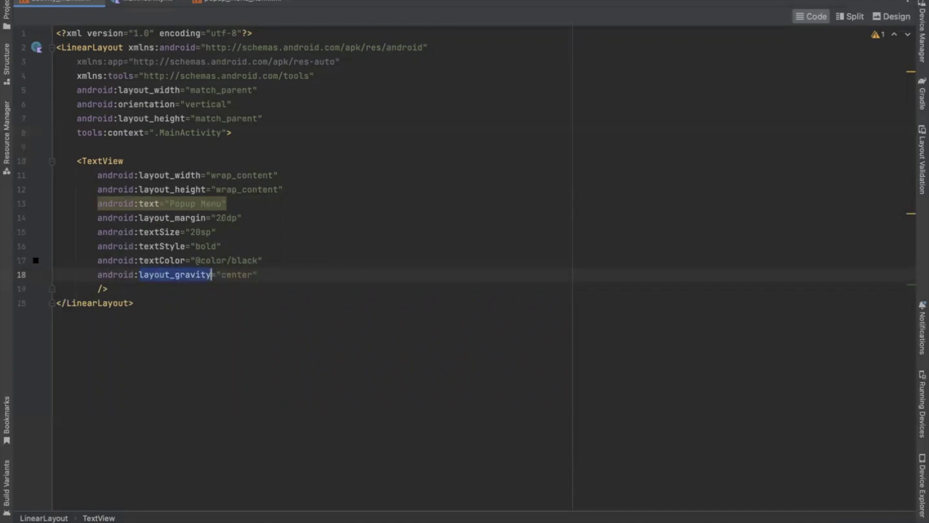
key(BackSpace)
text(gra)
key(Down)
key(Return)
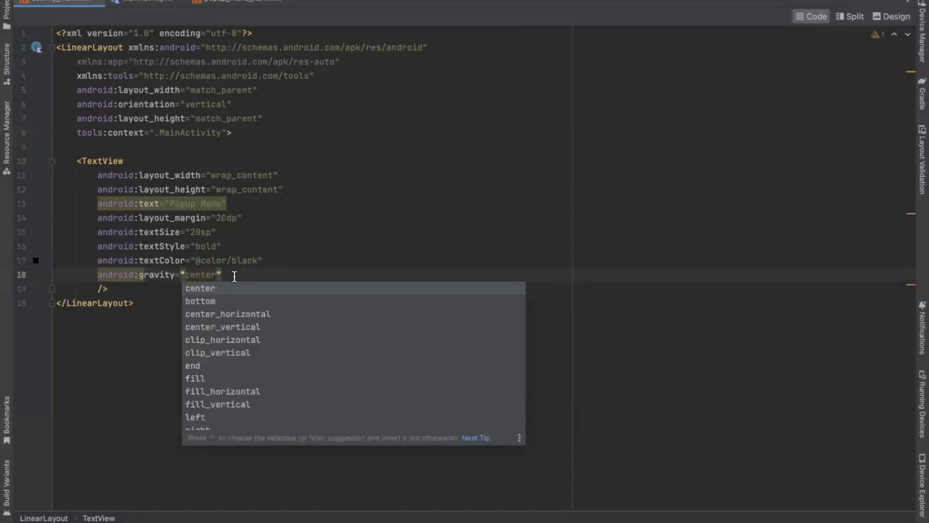
key(Escape)
Check the styled 'Popup Menu' heading in the Design view
click(891, 17)
click(813, 17)
mouse_move(228, 260)
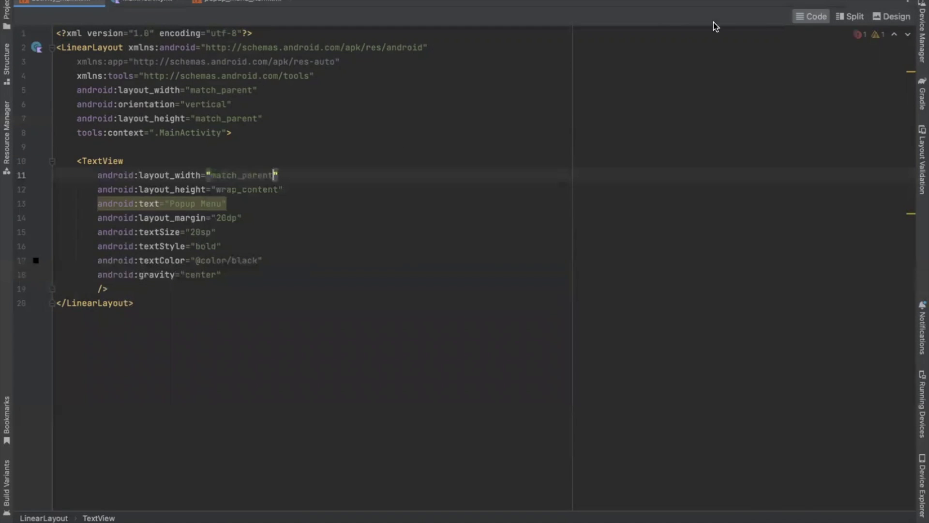
click(893, 17)
click(812, 16)
text(5)
click(892, 15)
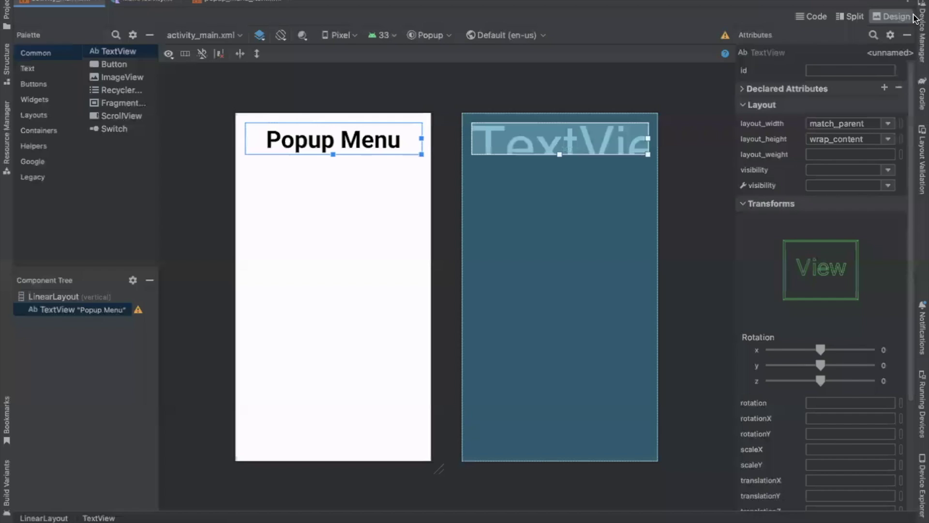
Below the heading, start a Button with id btn and wrap_content width and height
click(812, 16)
click(221, 290)
key(Return)
key(Return)
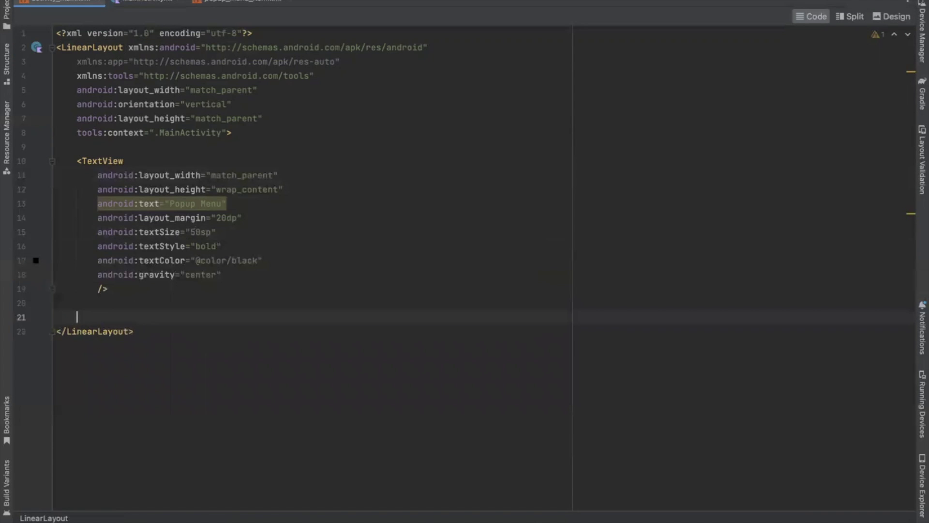
text(<Button  android:id="@+id/btn">)
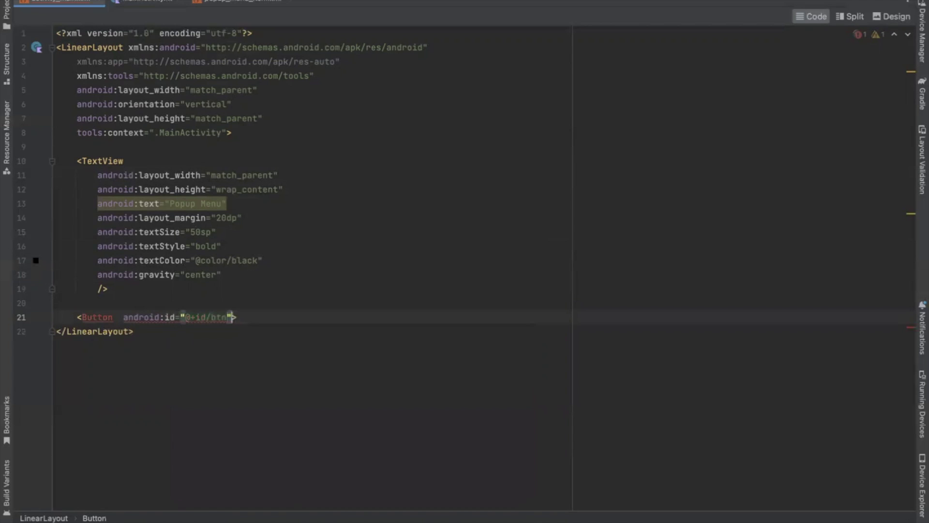
key(End)
key(Return)
text(android:layout_width=)
key(Down)
key(Return)
key(Return)
text(android:layout_height=)
key(Down)
key(Return)
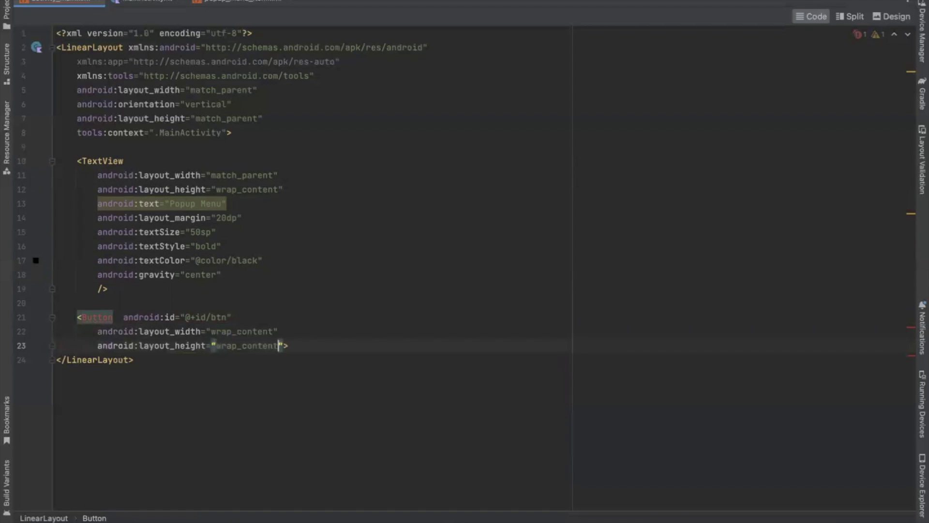
Label the button 'Popup Menu Button' with 30dp padding and centred layout gravity
key(Return)
text(/text)
key(Down)
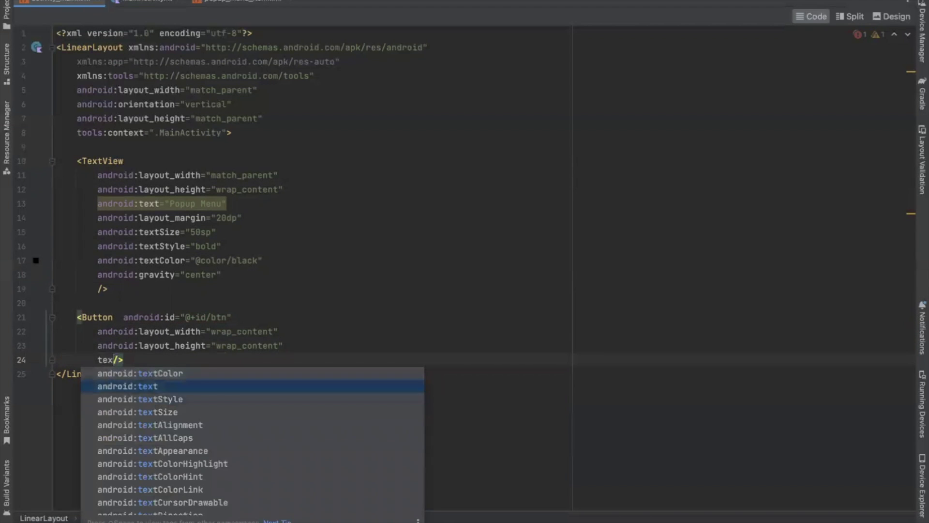
key(Return)
text(Popup)
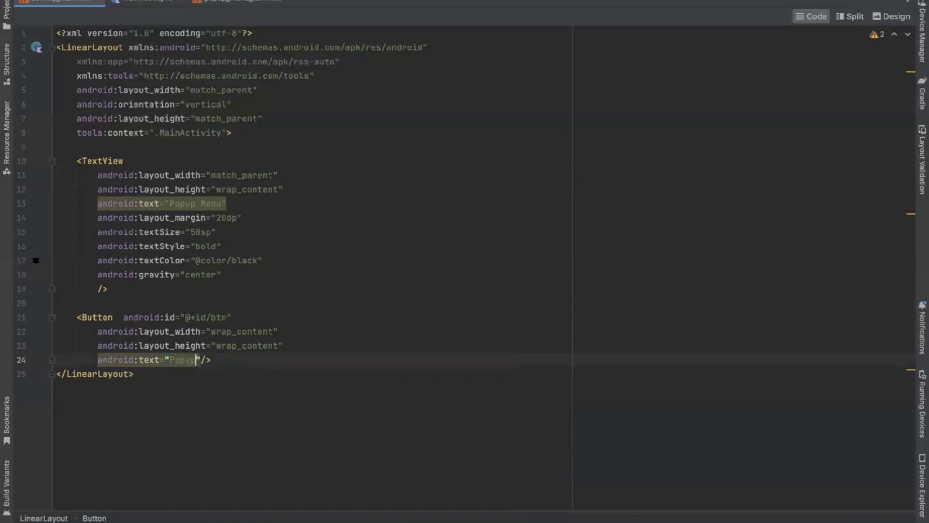
text( Menu Button)
key(Right)
key(Return)
text(pad)
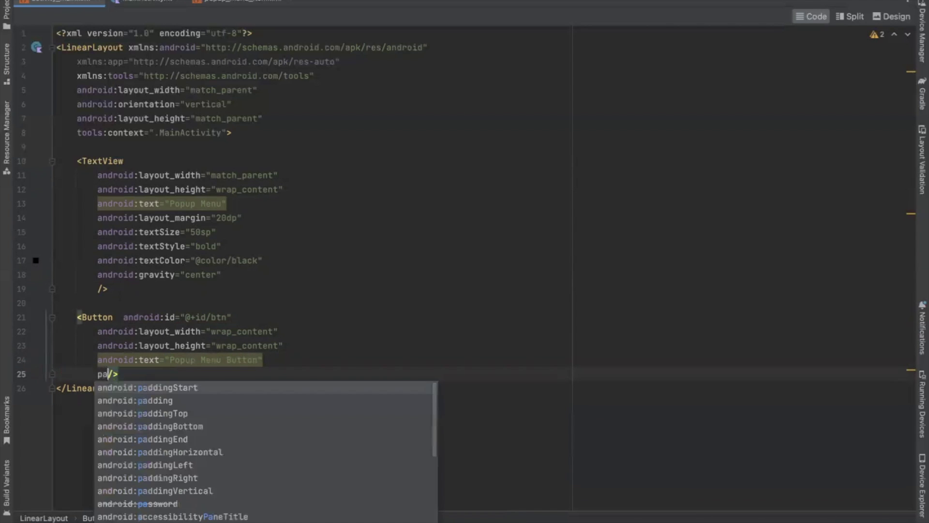
key(Return)
text(30dp)
key(Right)
key(Return)
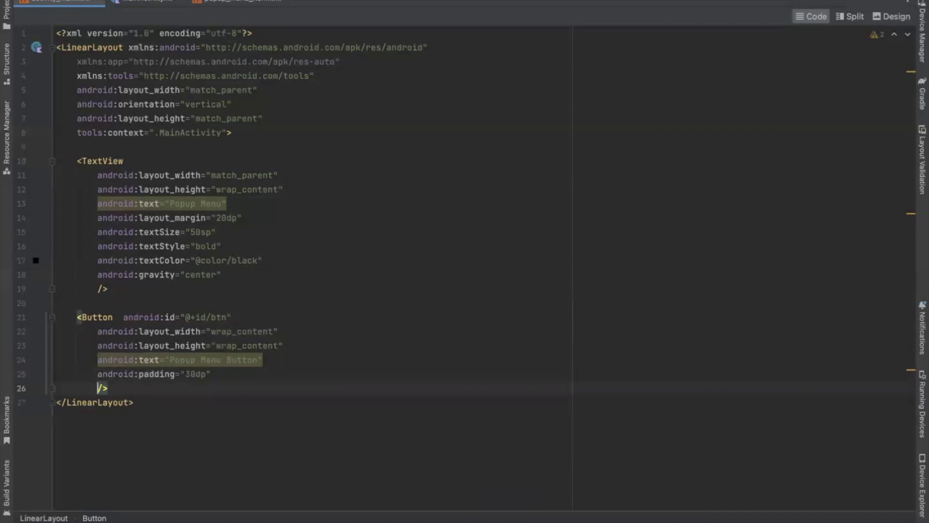
text(gra)
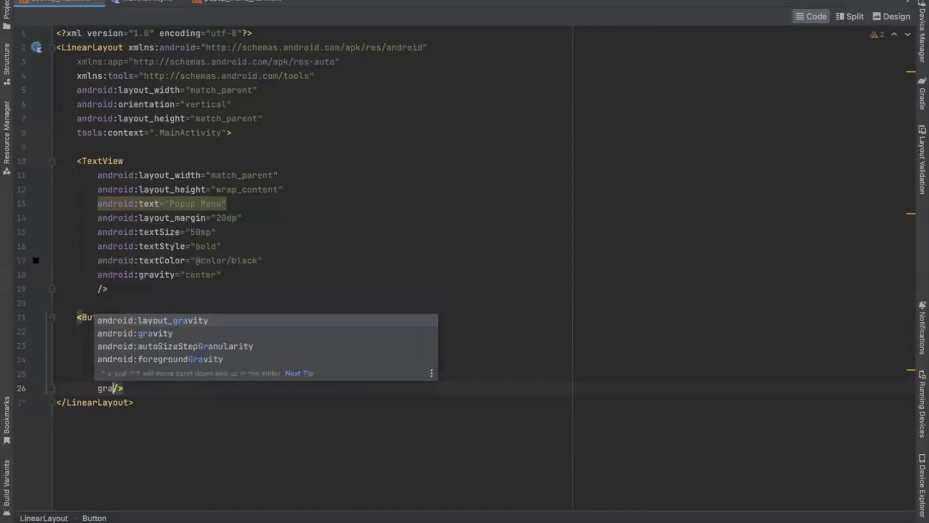
key(Return)
text(center)
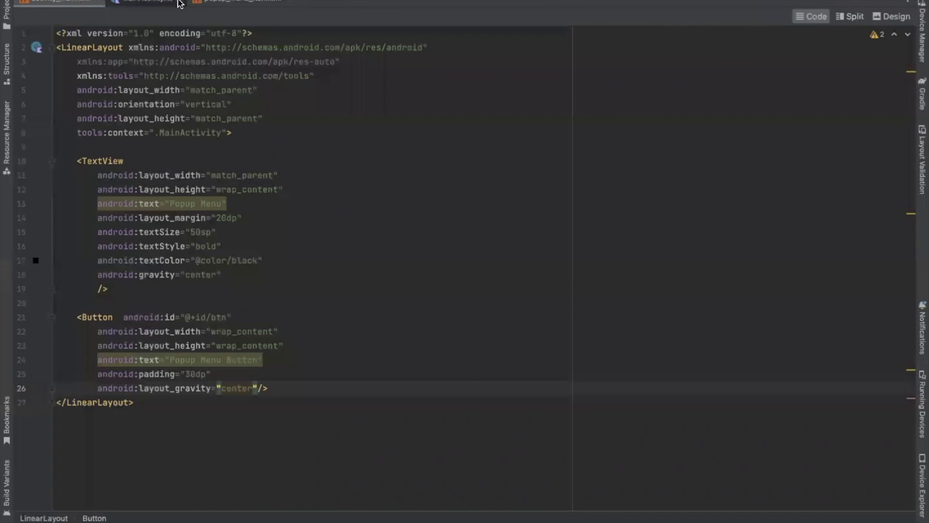
In MainActivity, get the button as popUpBtn via findViewById<Button>(R.id.btn)
click(158, 3)
key(Return)
key(Return)
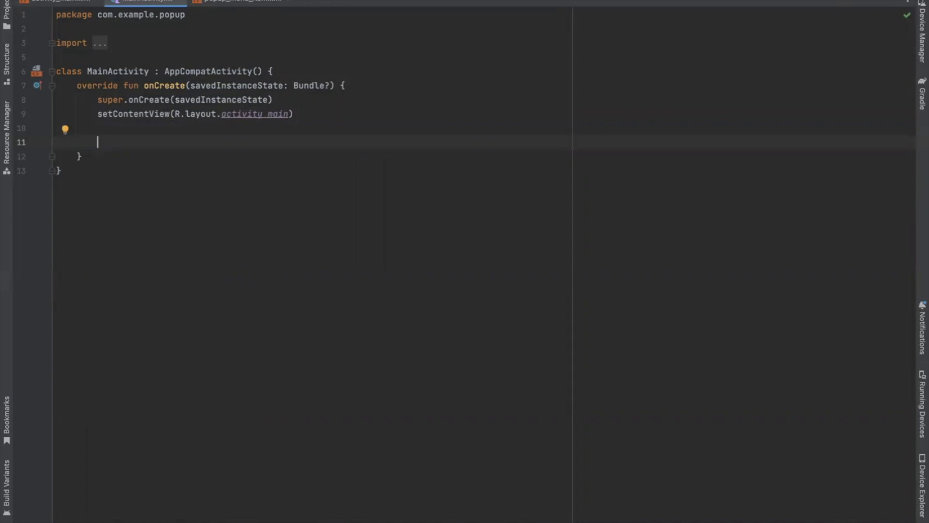
text(val )
text(popUpBt)
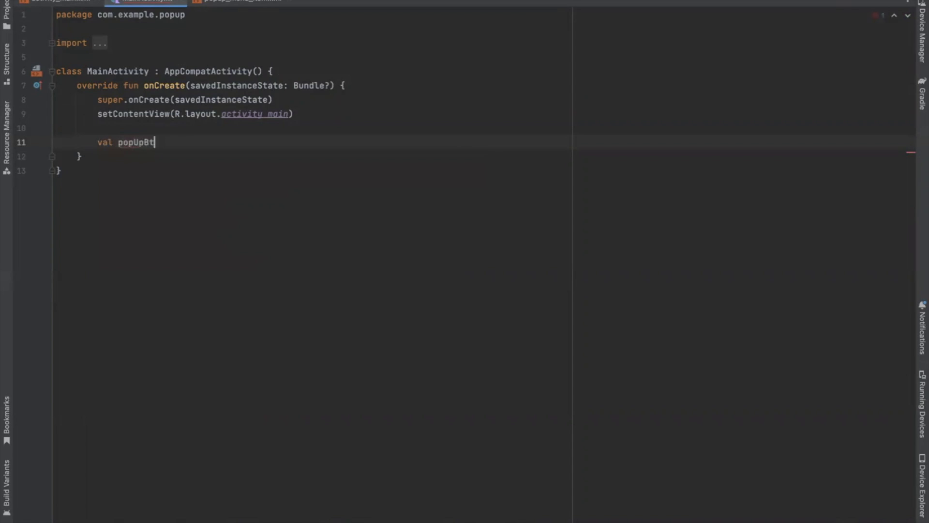
text(n =fin)
key(Return)
text(Bu)
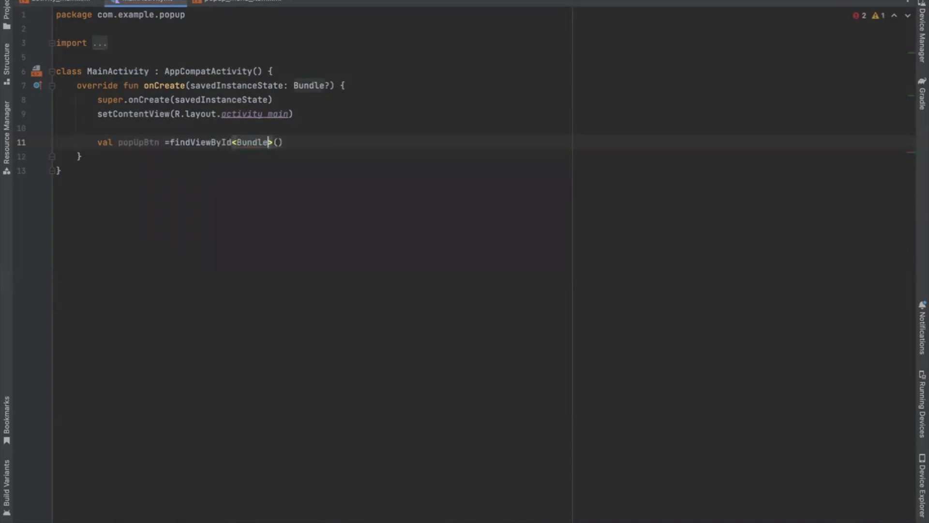
text(tt)
key(Return)
text(R.id.btn)
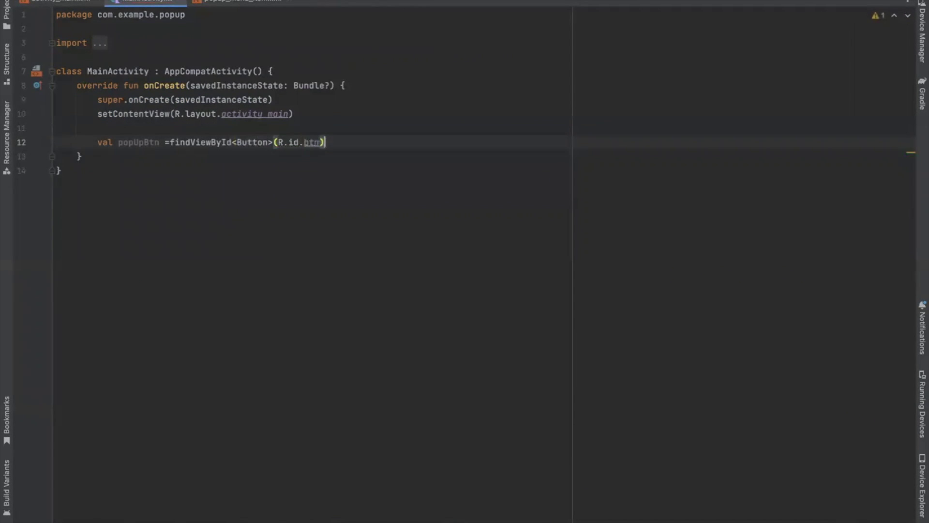
text() as BBu)
key(BackSpace)
key(BackSpace)
text(utton)
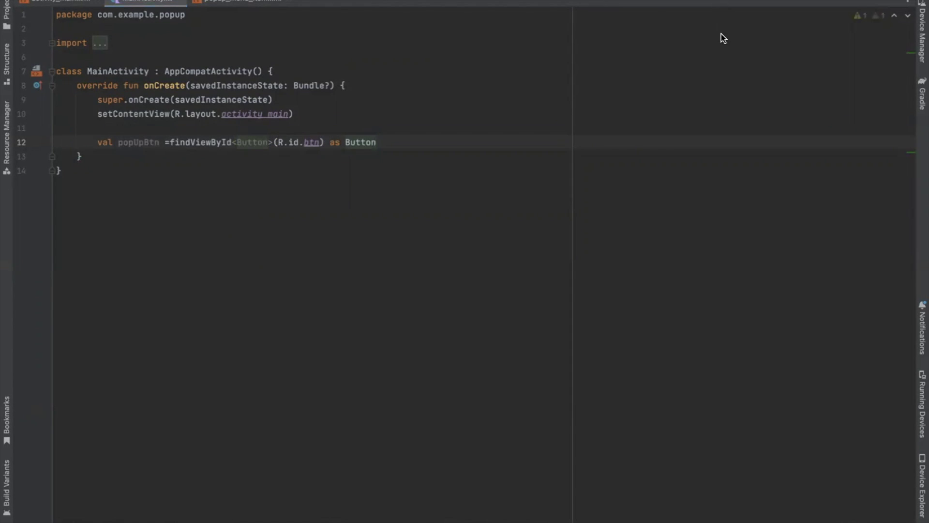
key(ctrl+alt+l)
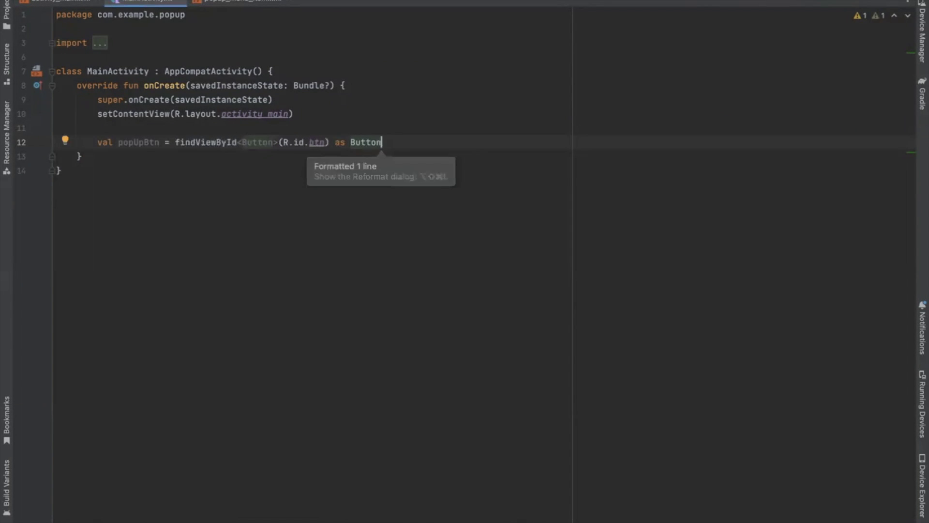
Attach an empty setOnClickListener block to popUpBtn
key(Return)
key(Return)
text(po)
key(Return)
text(popUpBtn.setOn)
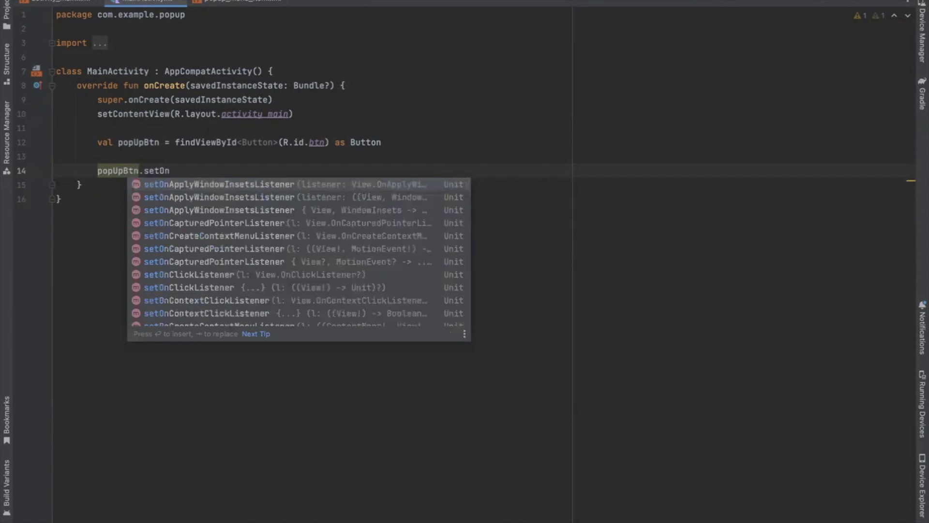
text(Cl)
key(Return)
text({)
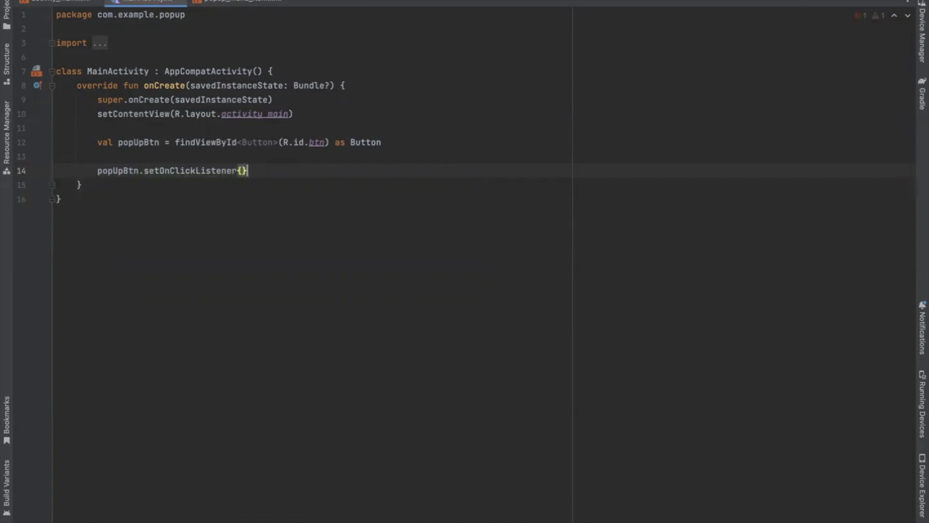
key(Return)
key(Return)
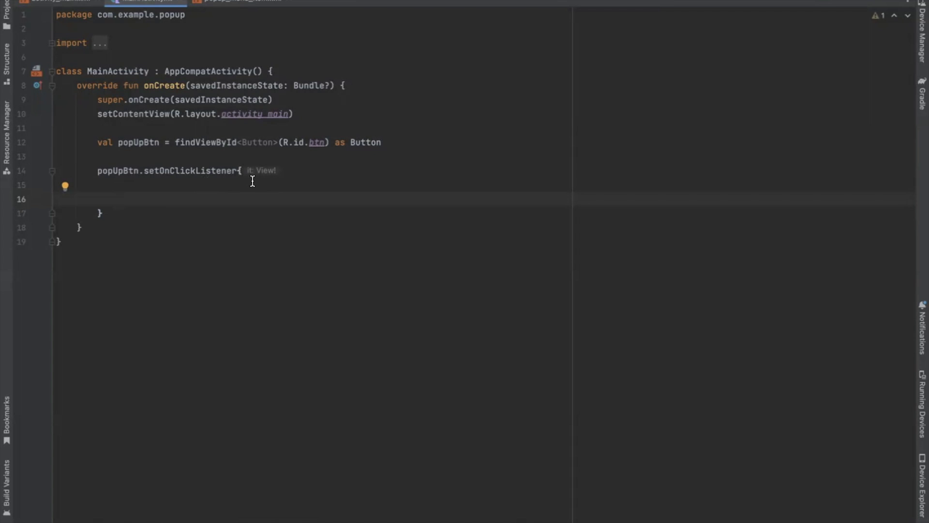
text(val popUpMenu )
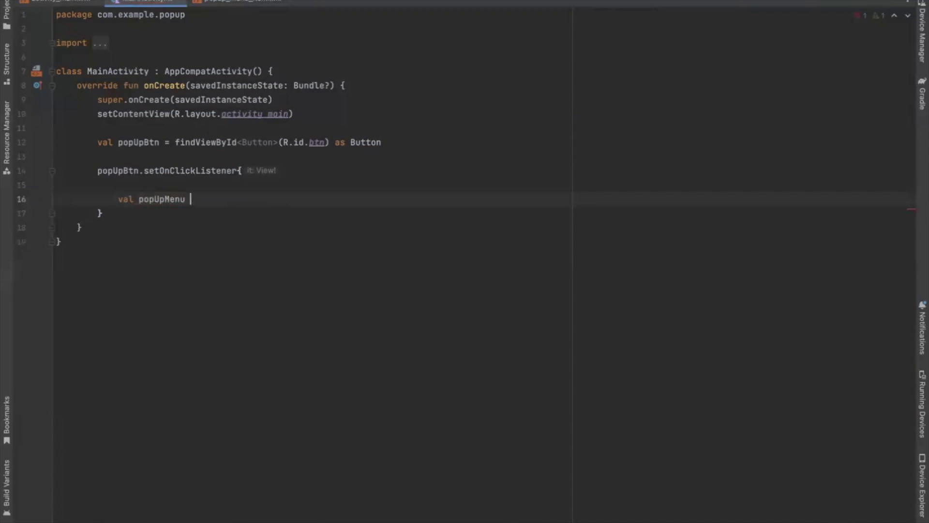
text(= Pop)
Add val popUpMenu = PopupMenu(this@MainActivity, view), giving the listener a view parameter
key(Return)
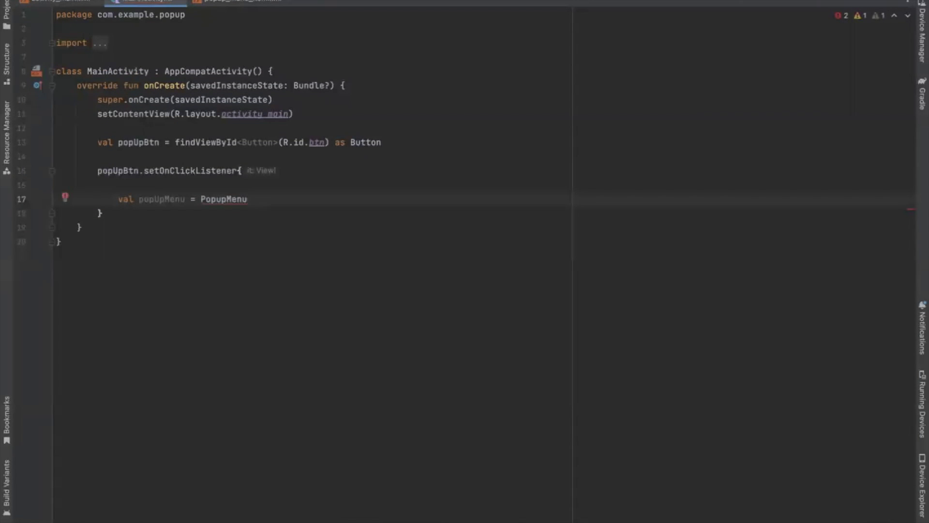
text(this@)
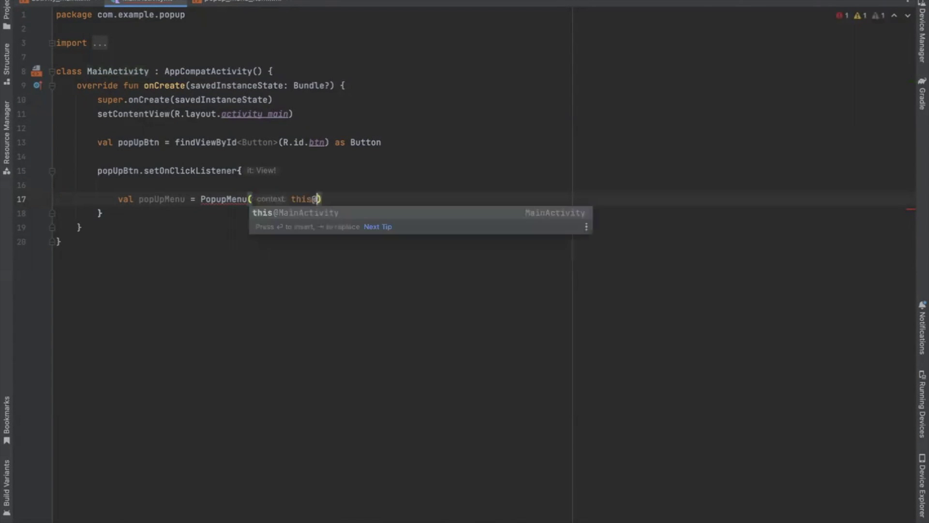
key(Return)
text(,)
key(Up)
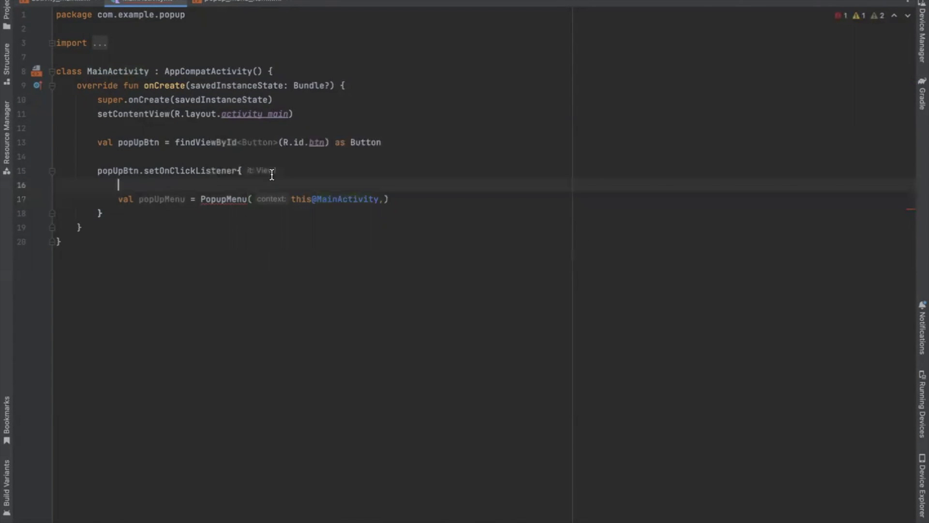
key(Up)
key(End)
text(view ->)
key(Down)
key(Down)
key(End)
key(Left)
text(view)
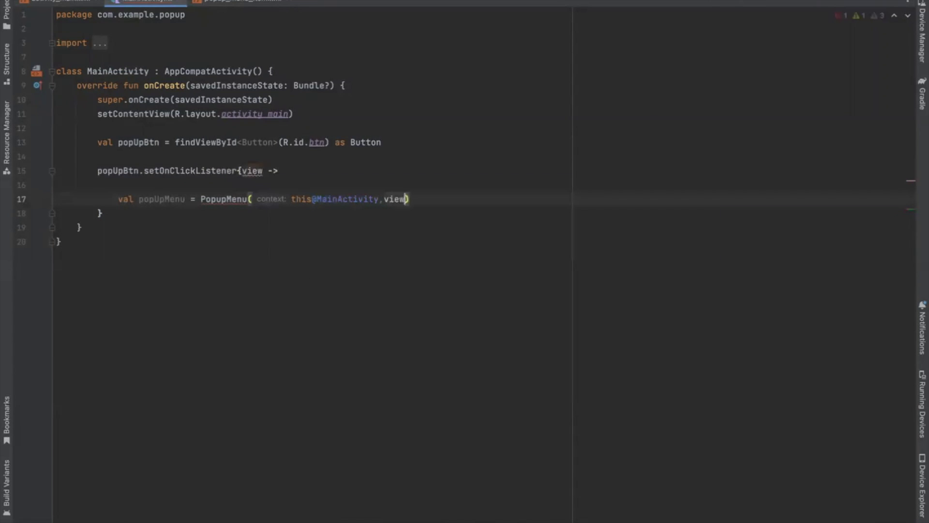
key(Return)
key(Return)
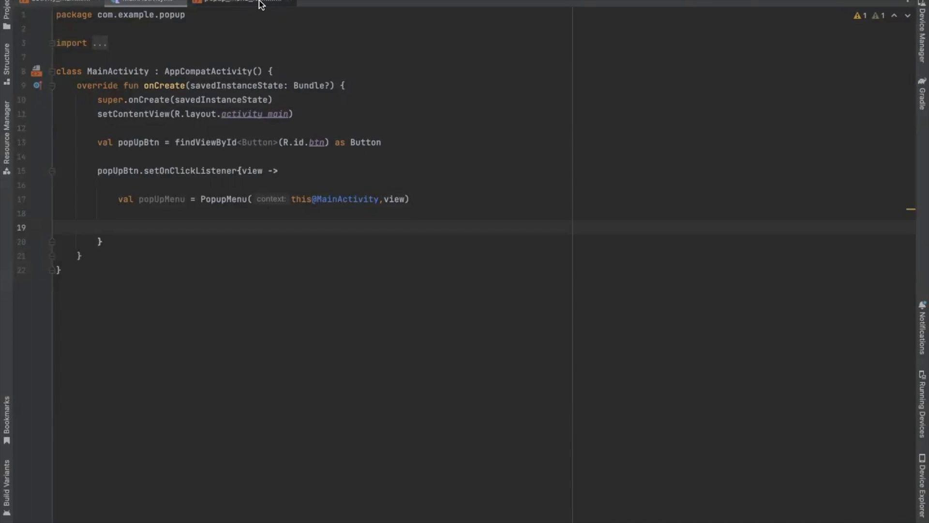
Add popUpMenu.inflate(R.menu.popup_menu_item) below the PopupMenu declaration
click(463, 201)
key(ctrl+alt+l)
key(Return)
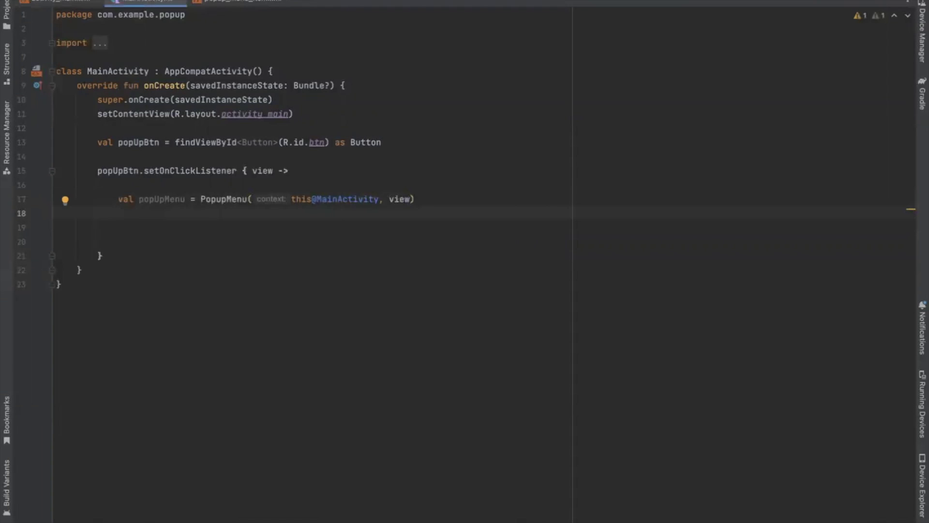
text(p)
key(Return)
text(.inflate(R)
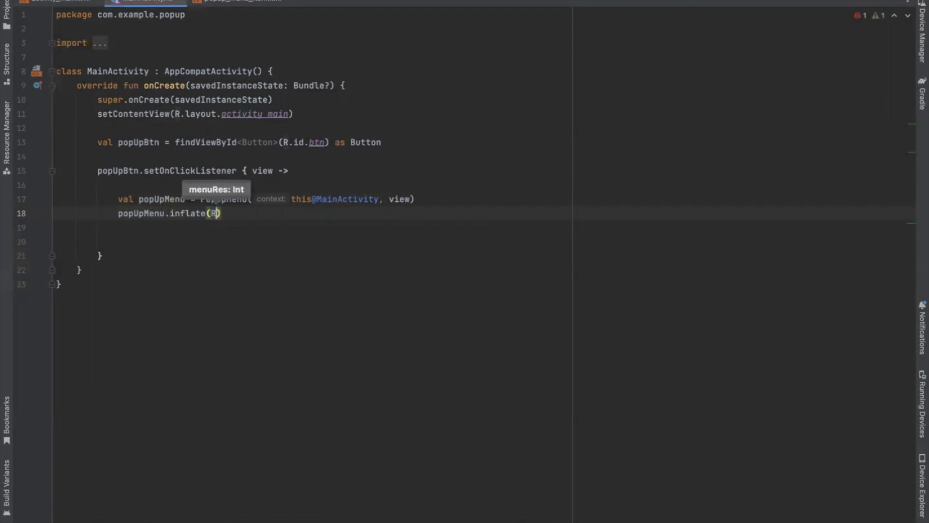
text(.menu.)
key(Return)
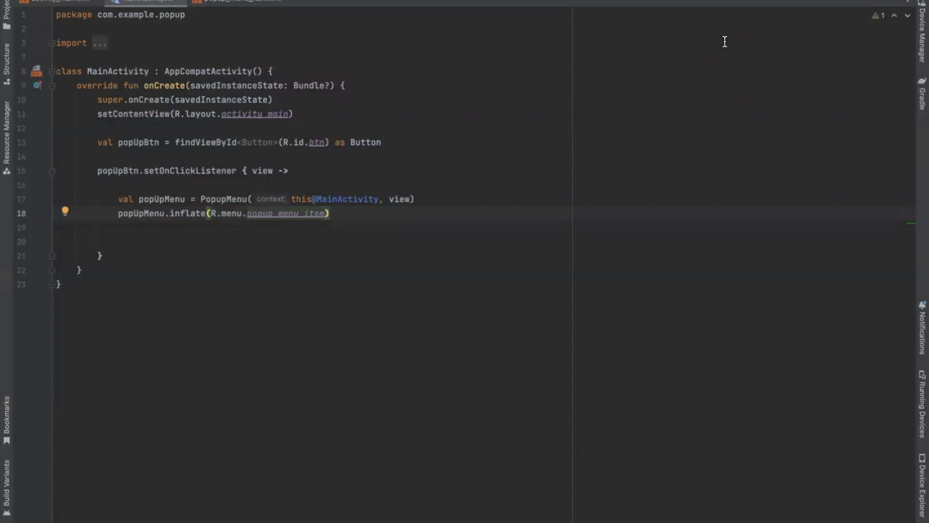
Add a setOnMenuItemClickListener block to popUpMenu
key(Return)
key(Return)
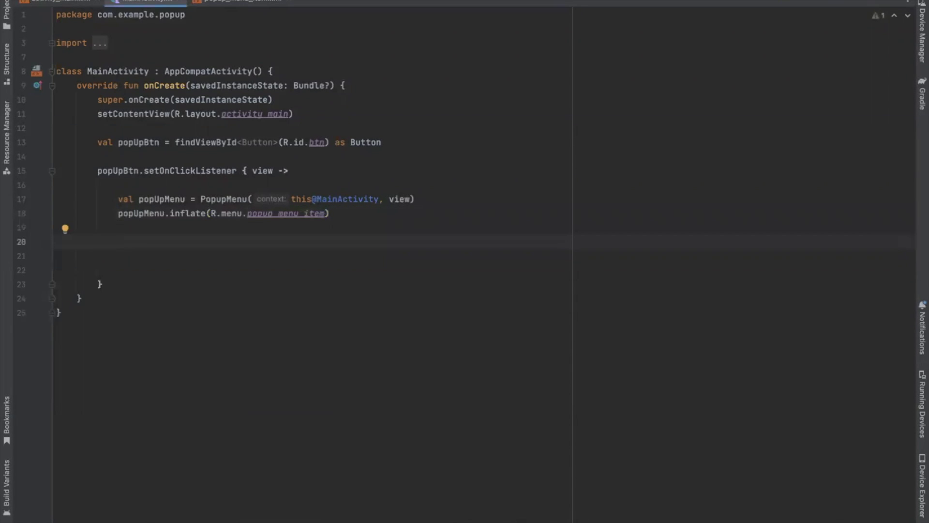
text(popUpMenu.setOn)
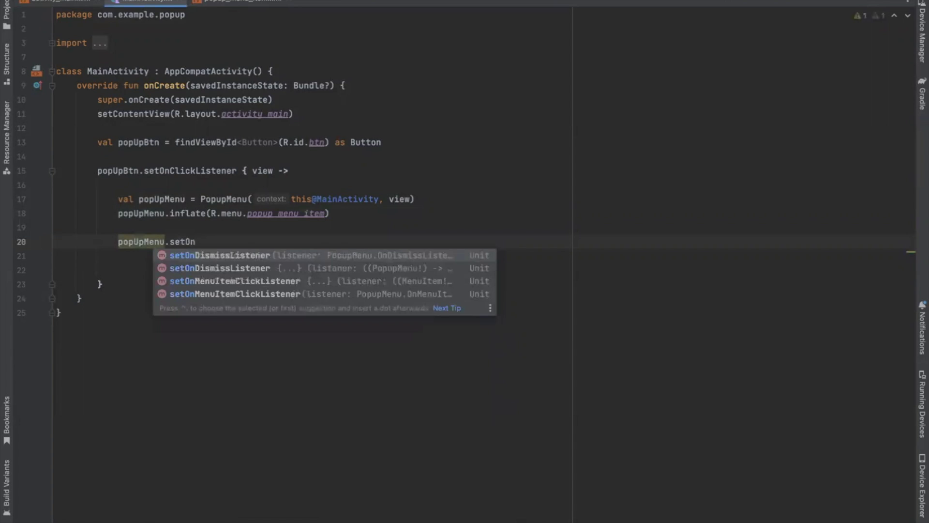
key(Down)
key(Down)
key(Return)
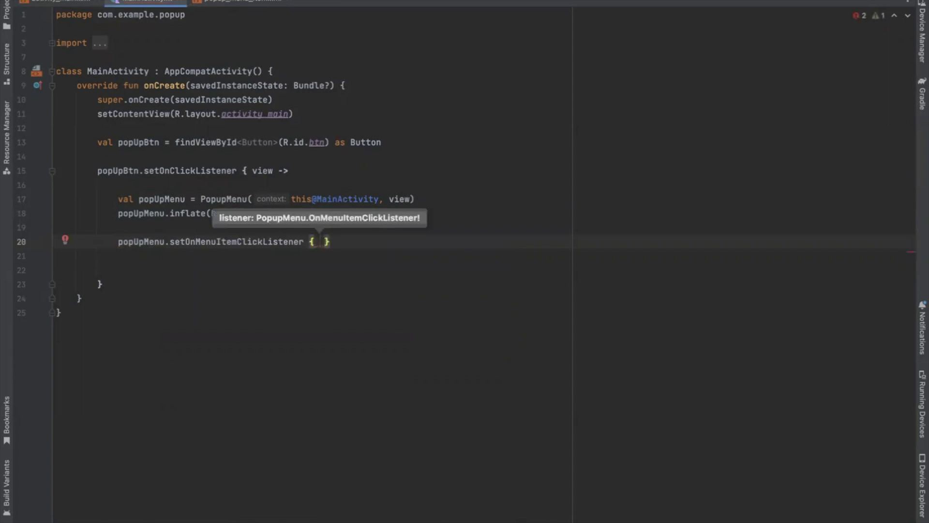
text(menu)
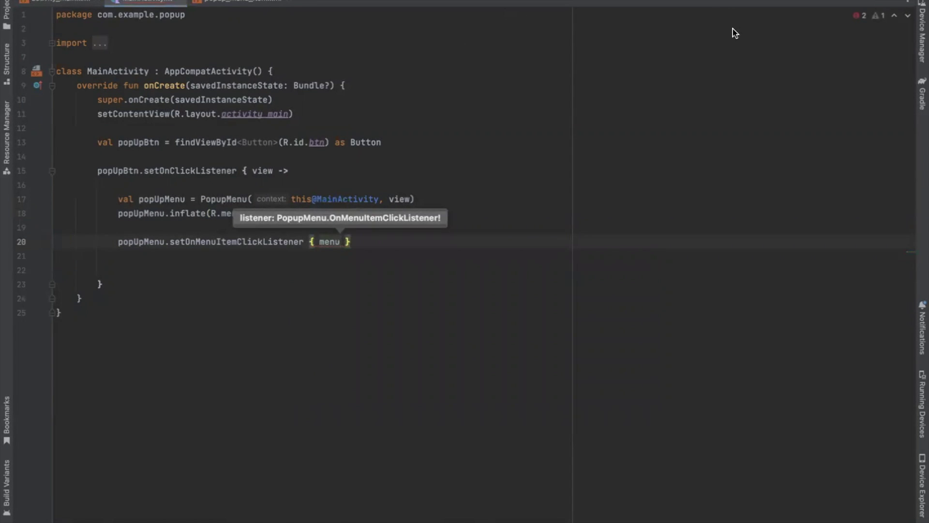
text(Item)
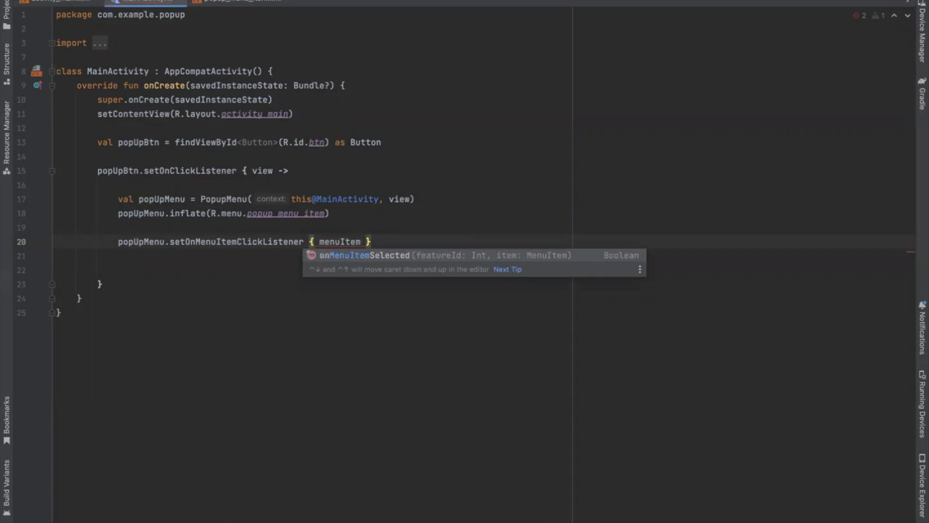
text( ->)
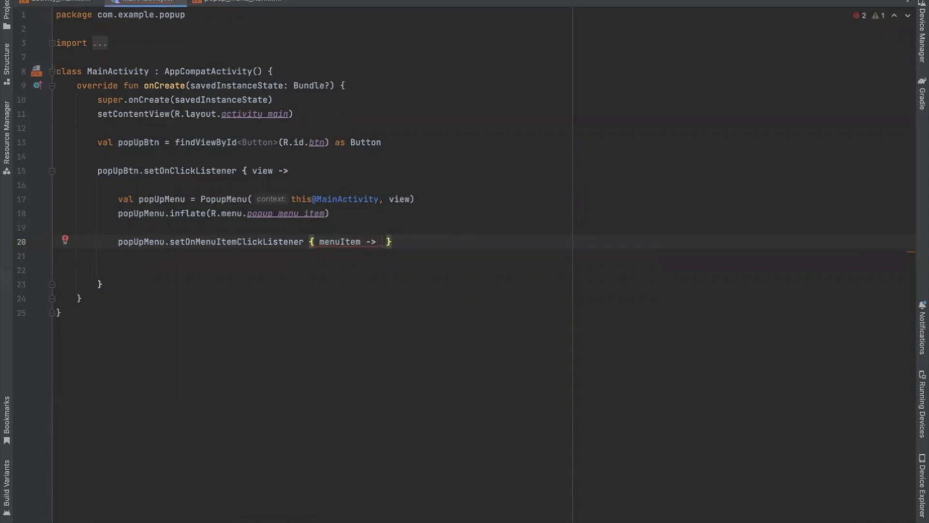
Add a when(menuItem.itemId) expression with an R.id.item1 branch block
key(Return)
key(Return)
key(Up)
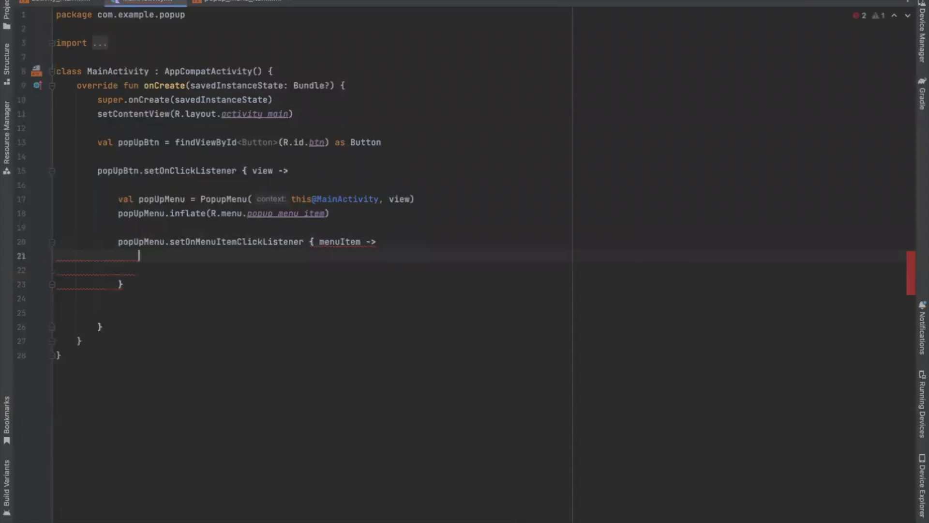
key(Return)
text(when)
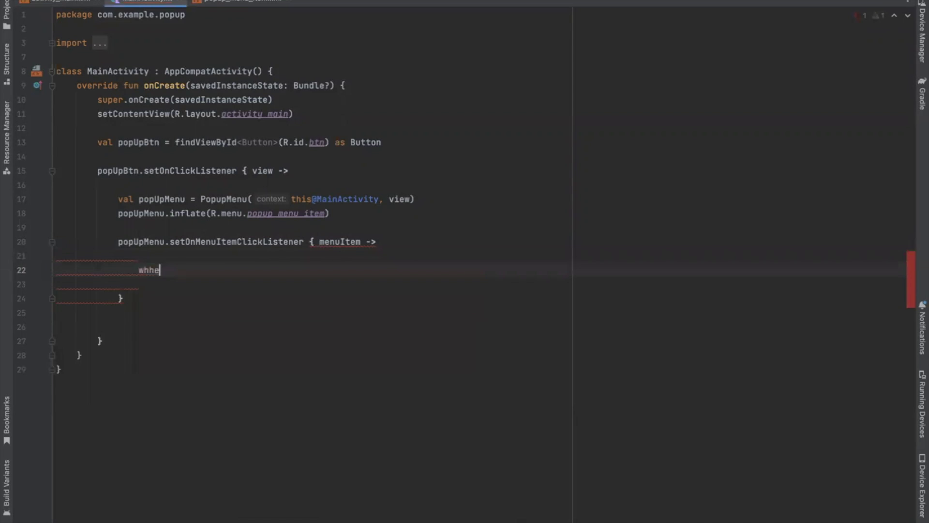
text(()me)
key(Return)
text(.i)
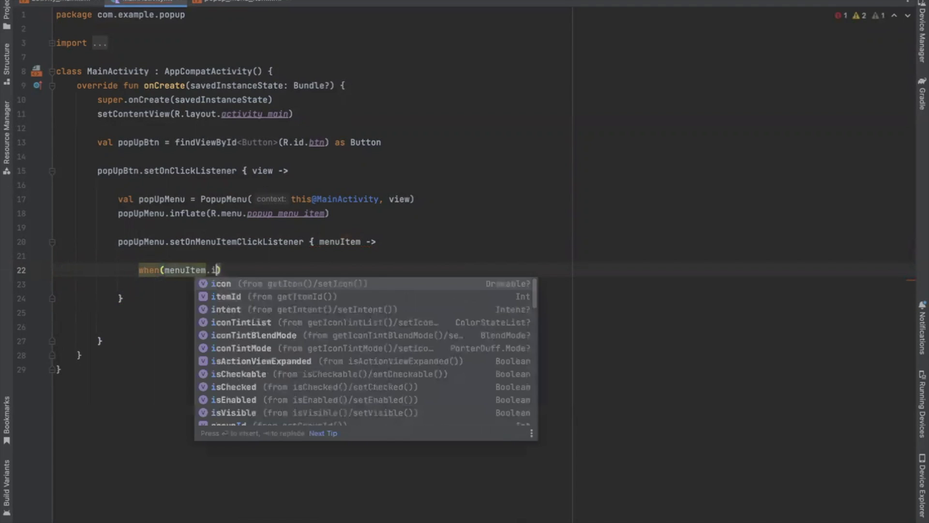
key(Return)
key(Right)
text({)
key(Return)
text(R.id.m)
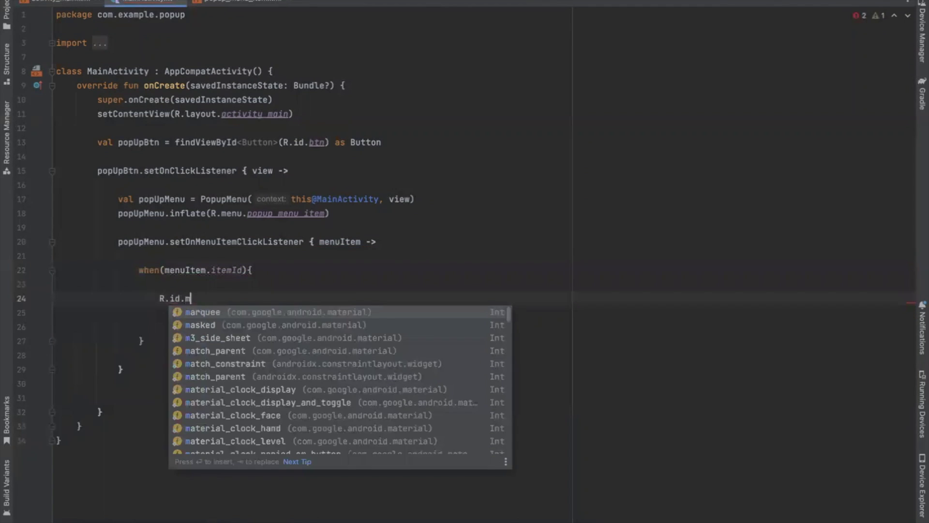
text(enu)
key(BackSpace)
key(BackSpace)
key(BackSpace)
key(ctrl+space)
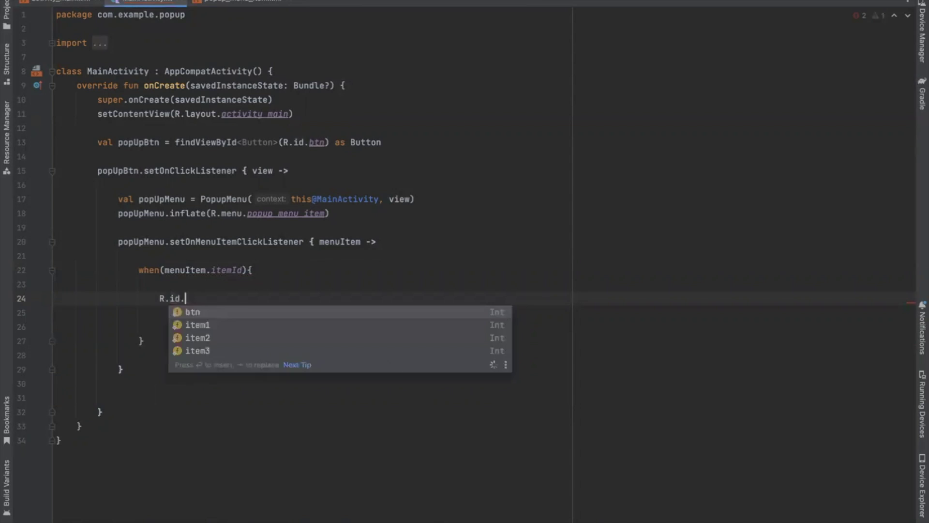
key(Down)
key(Return)
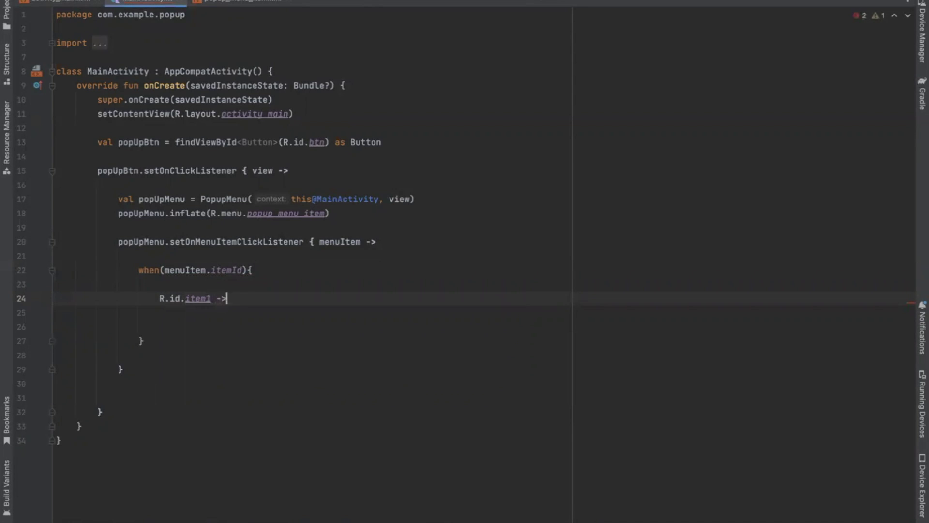
text({)
key(Return)
text(To)
In the item1 branch, show a LENGTH_LONG 'Item 1' toast using this@MainActivity
key(Return)
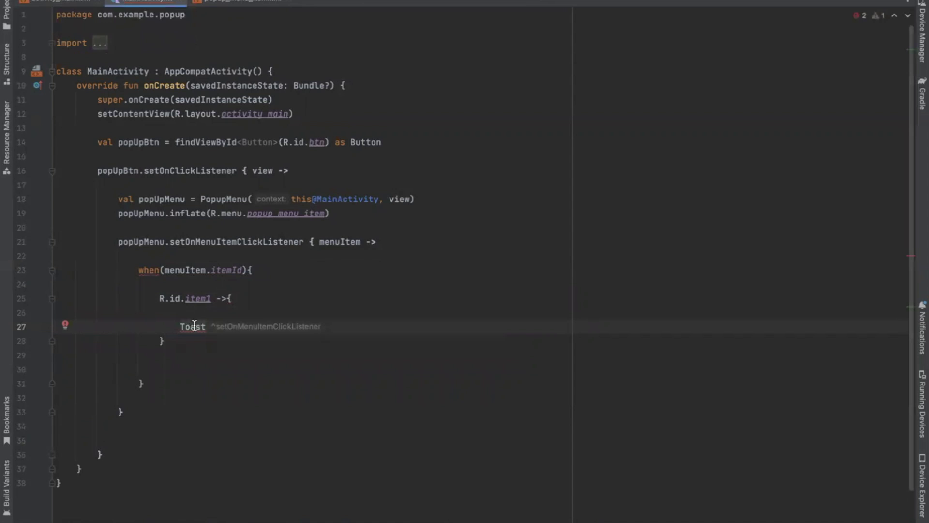
text(.)
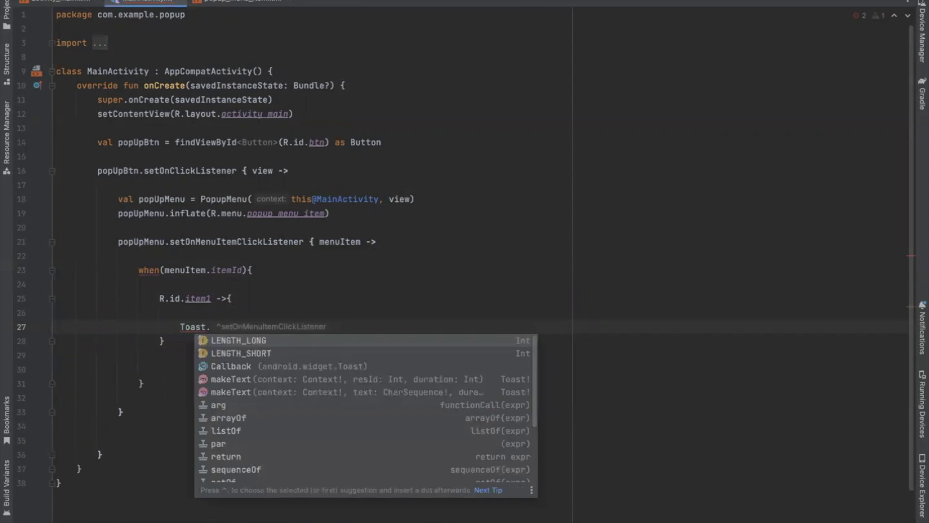
text(make)
key(Return)
text(this)
key(Return)
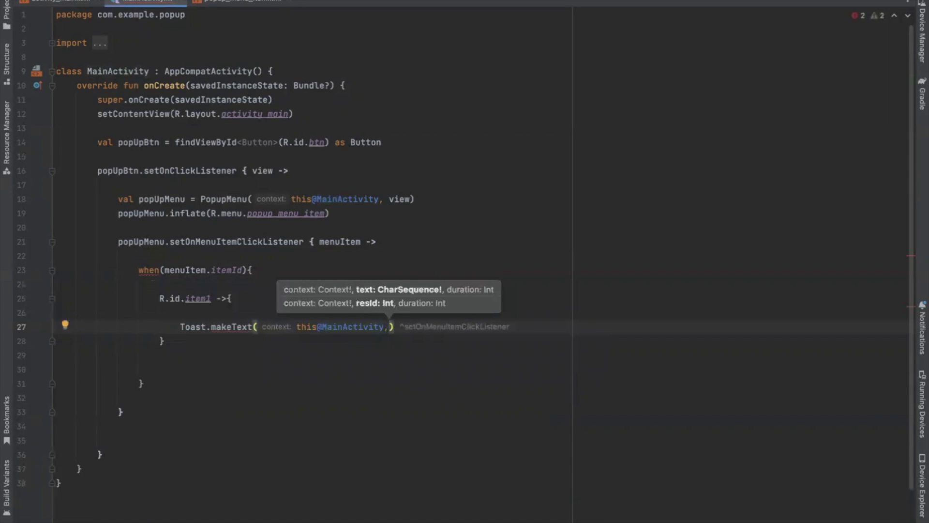
text(,"Item 1",T)
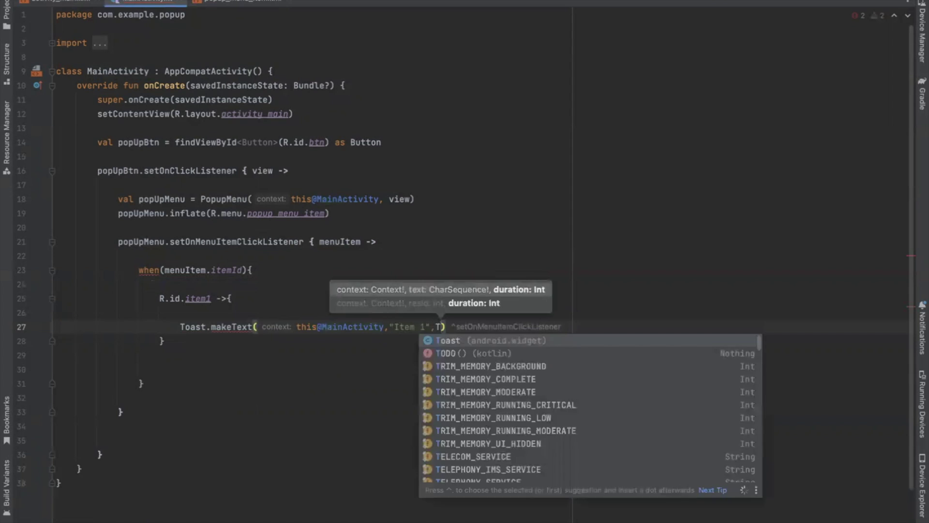
key(Return)
text(.L)
key(Return)
text().s)
click(784, 367)
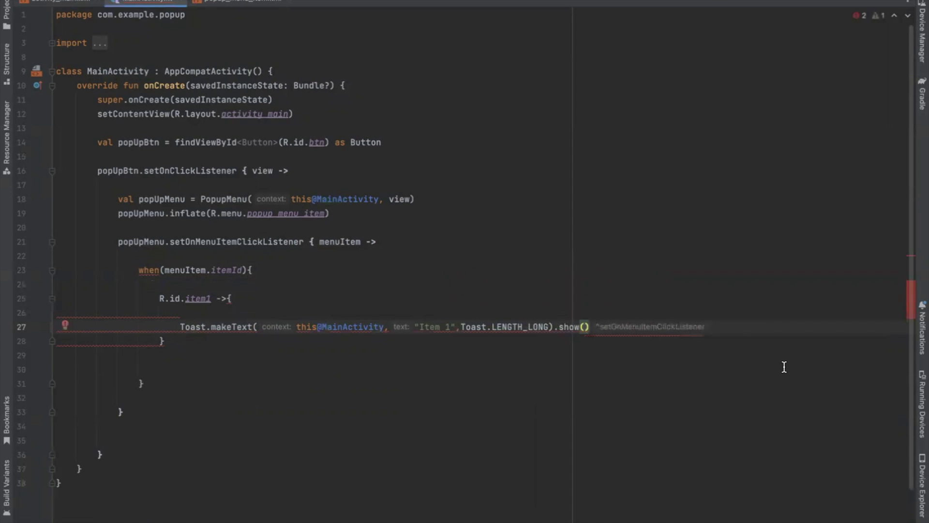
key(Return)
text(true)
scroll(232, 365, down, 1)
Duplicate the item1 toast branch twice, renumbering the copies to item2 and item3
click(153, 295)
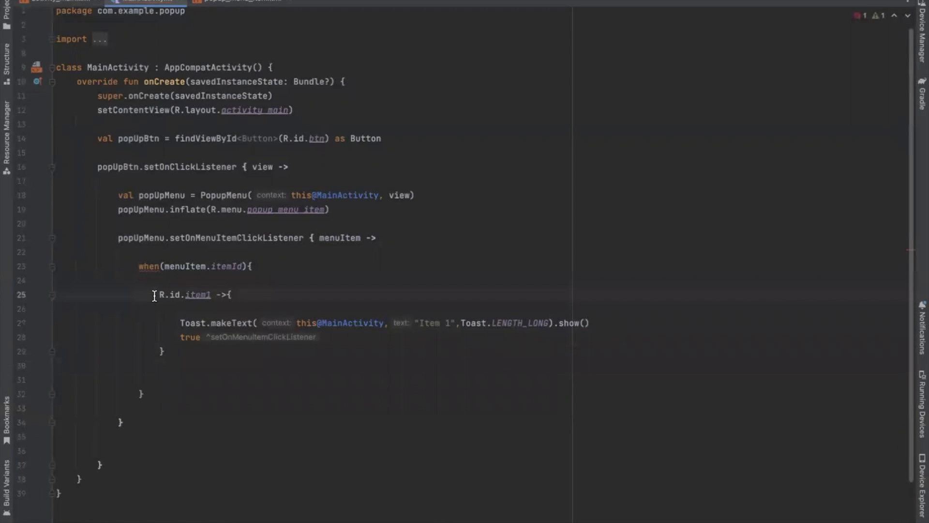
key(shift+Down)
key(shift+Down)
key(shift+Down)
key(ctrl+c)
click(185, 357)
key(Return)
key(Return)
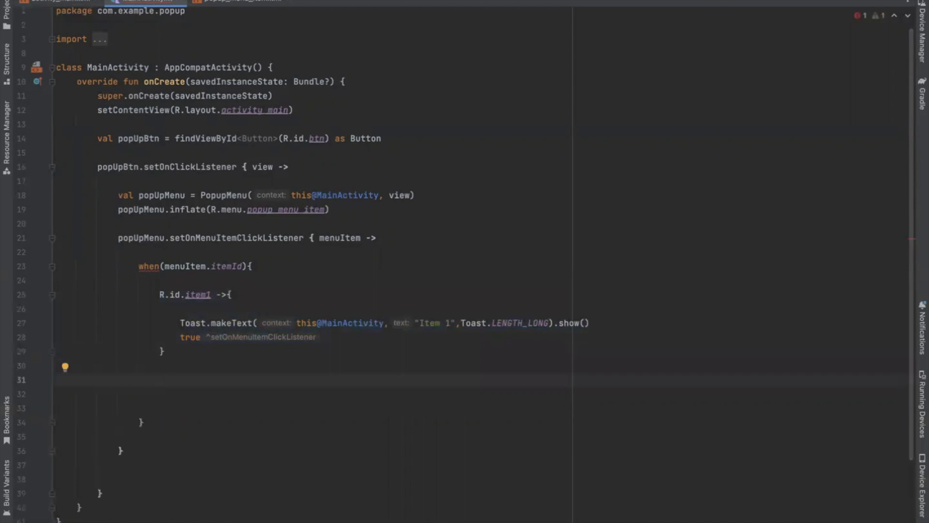
key(ctrl+v)
click(211, 379)
key(BackSpace)
text(2)
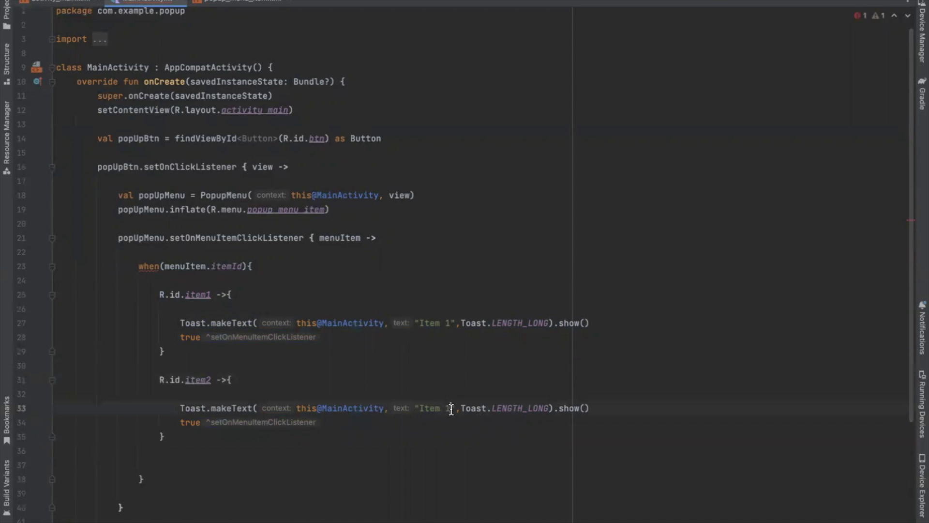
click(218, 436)
key(Return)
key(Return)
key(ctrl+v)
click(211, 447)
key(BackSpace)
text(3)
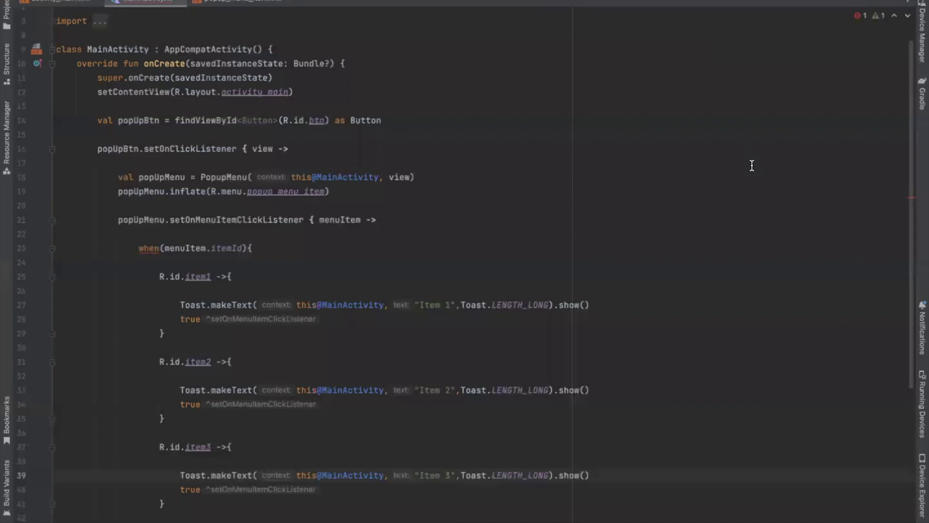
scroll(751, 165, down, 5)
Add an else branch that returns false after the item3 branch
click(191, 305)
key(Return)
text(else{)
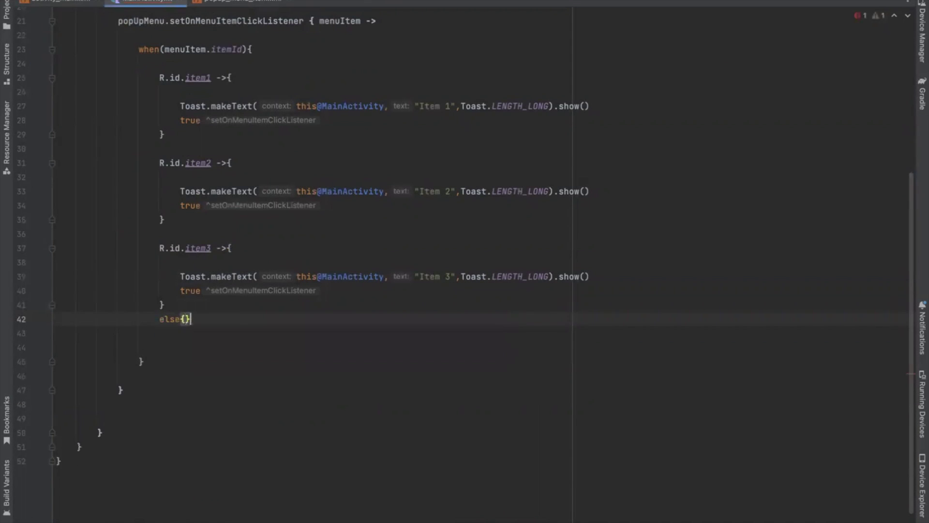
key(Return)
click(187, 319)
key(BackSpace)
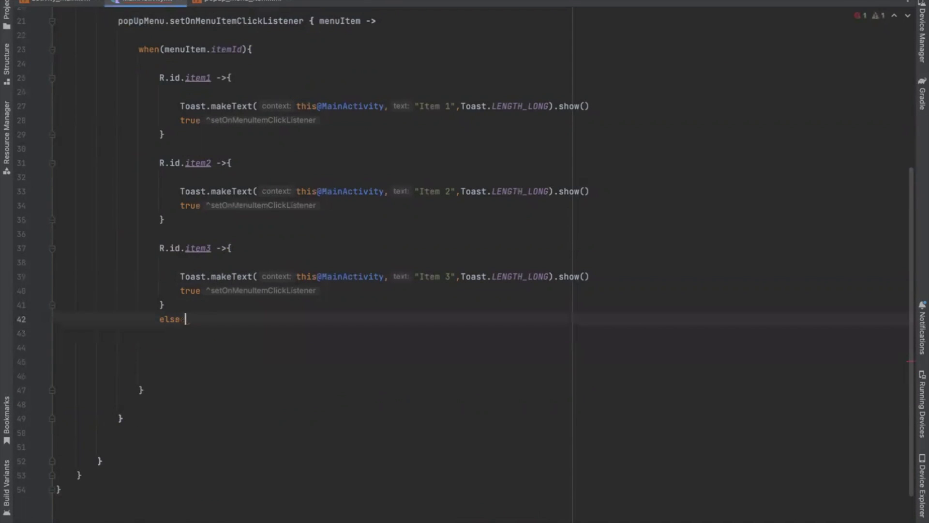
text(->{})
key(Return)
key(Return)
text(false)
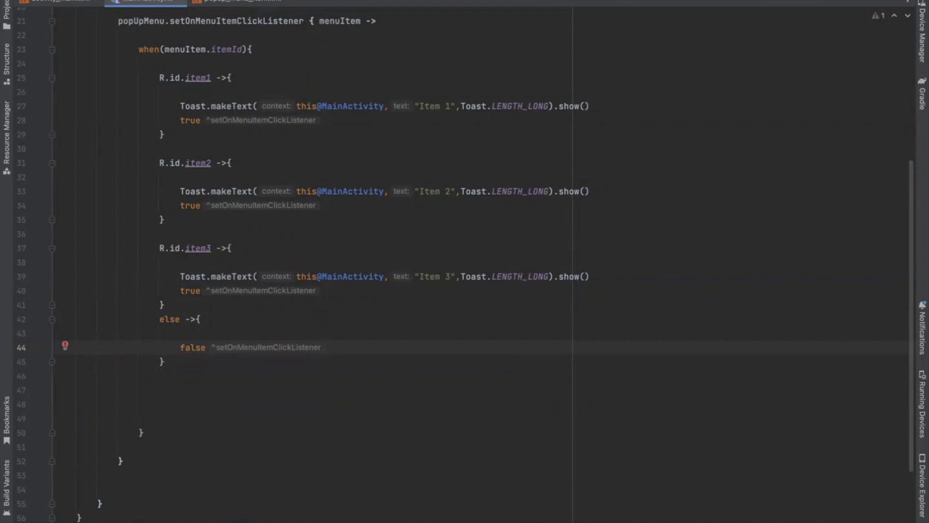
scroll(175, 356, down, 2)
Add popUpMenu.show() after the menu item click listener block
click(159, 389)
text(pop)
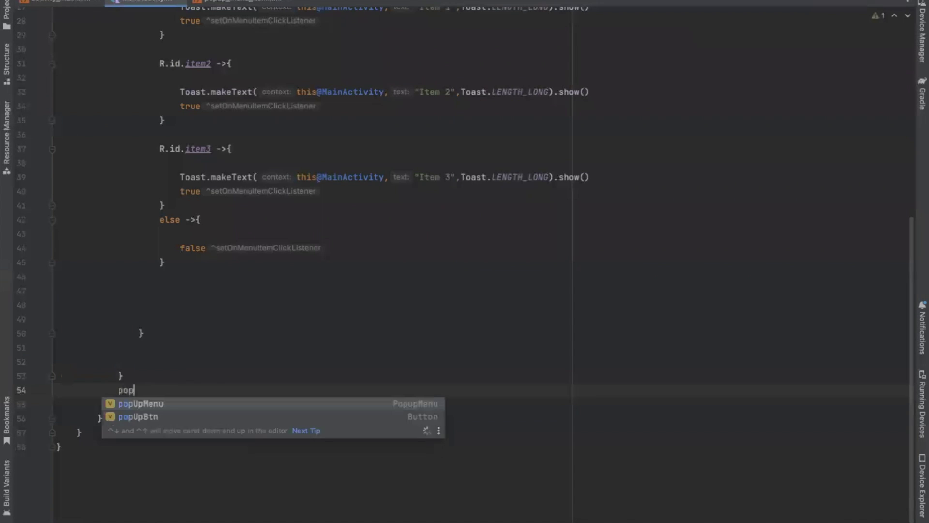
key(Return)
text(.show)
key(Return)
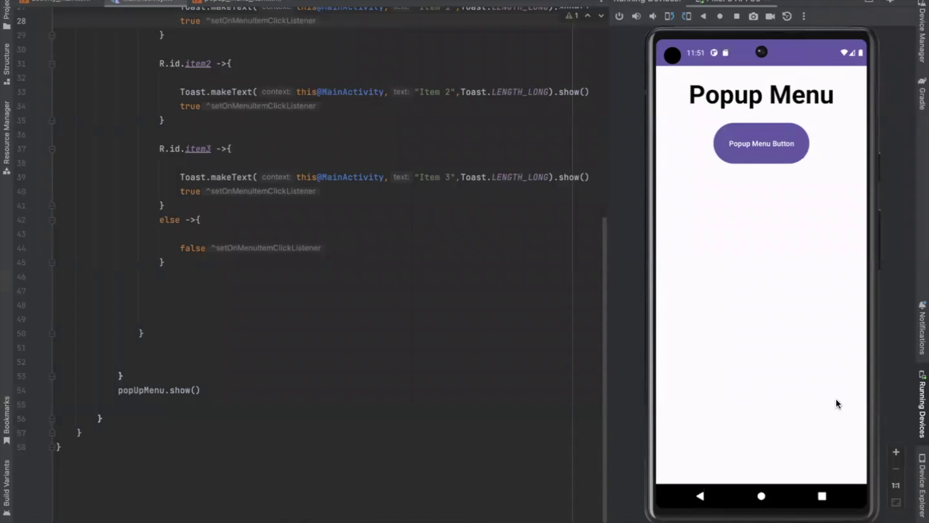
In the emulator, open the Popup Menu Button menu and choose Item 1 to see its toast
click(751, 159)
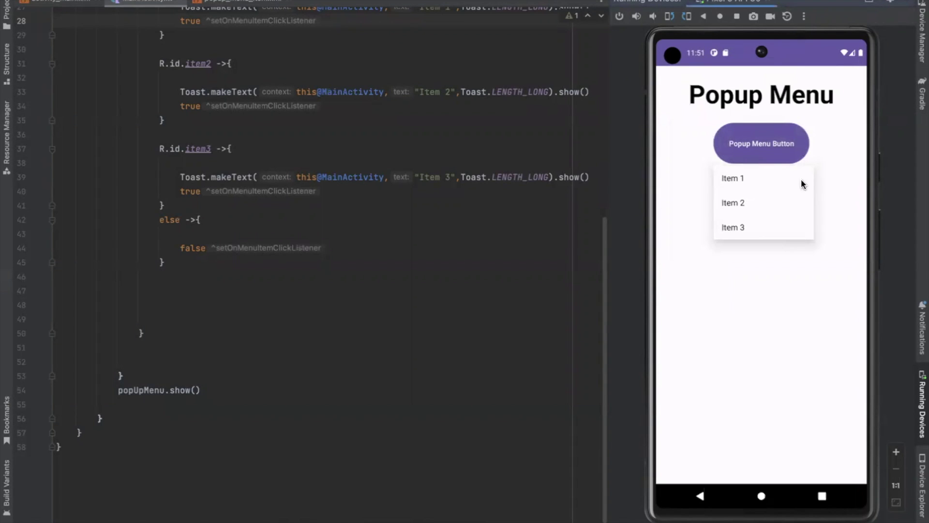
click(724, 181)
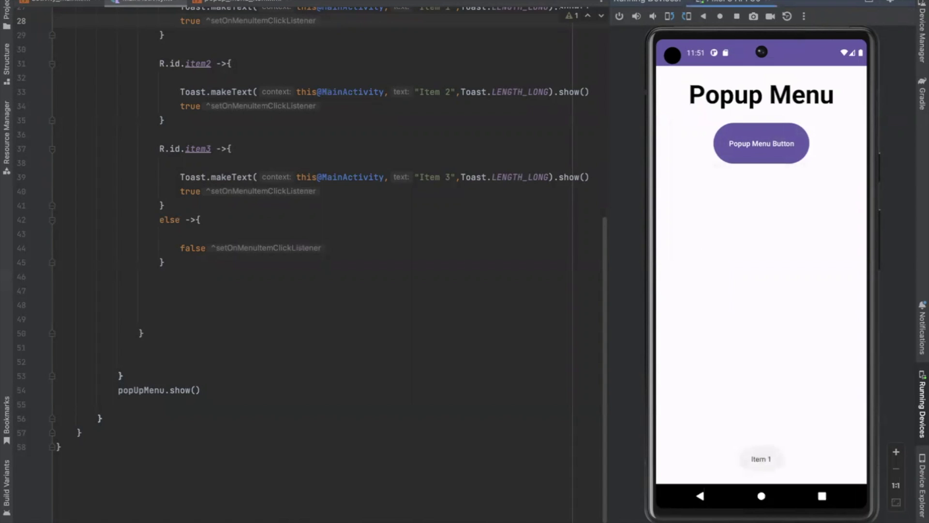